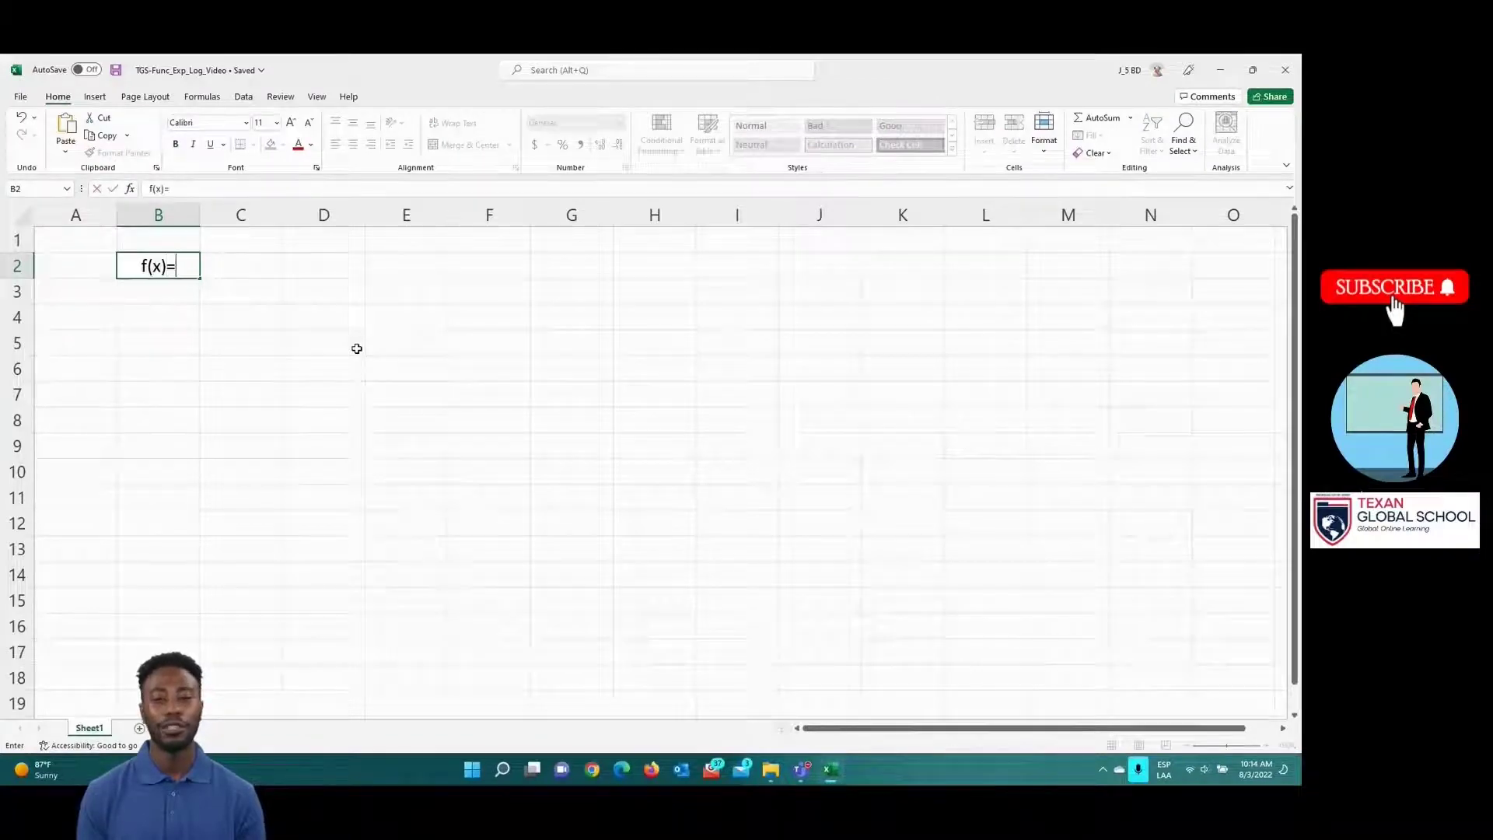
Step: Type the function title f(x)=2^x into cell B2
type("2")
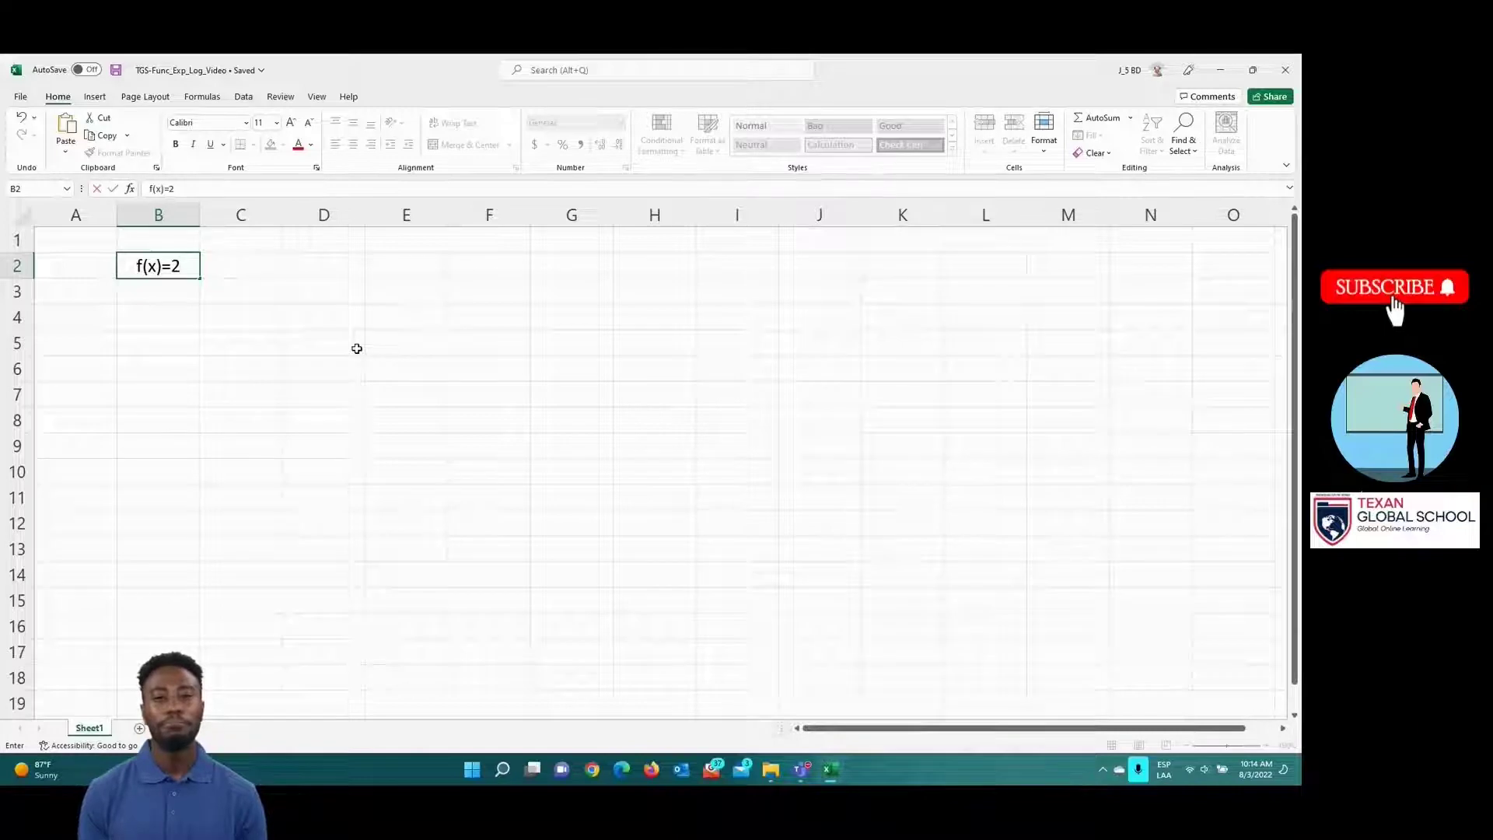
type("^x")
Step: Merge and centre the f(x)=2^x title across B2:C2
key("Return")
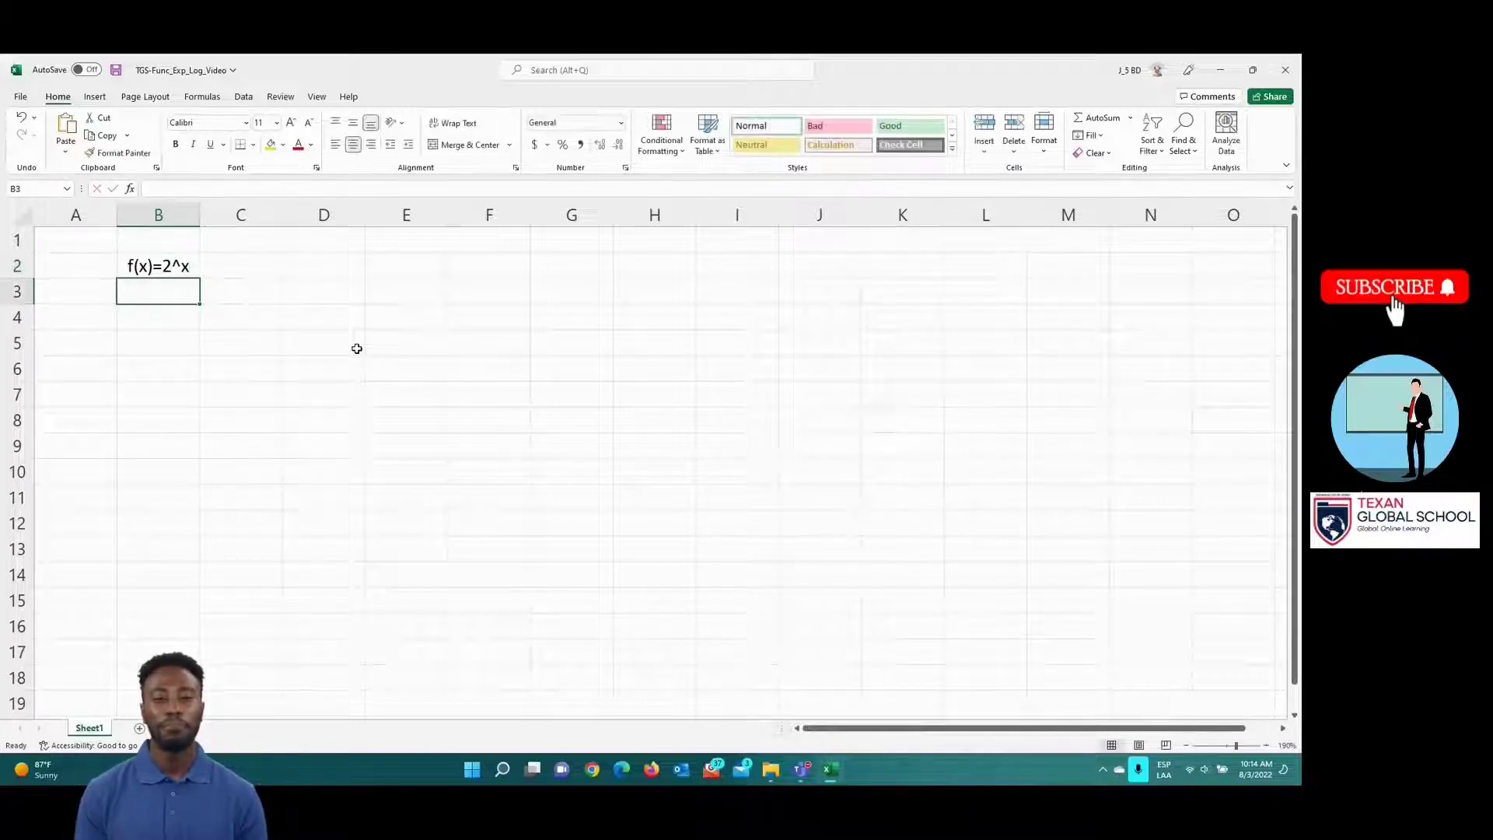
key("Up")
key("shift+Right")
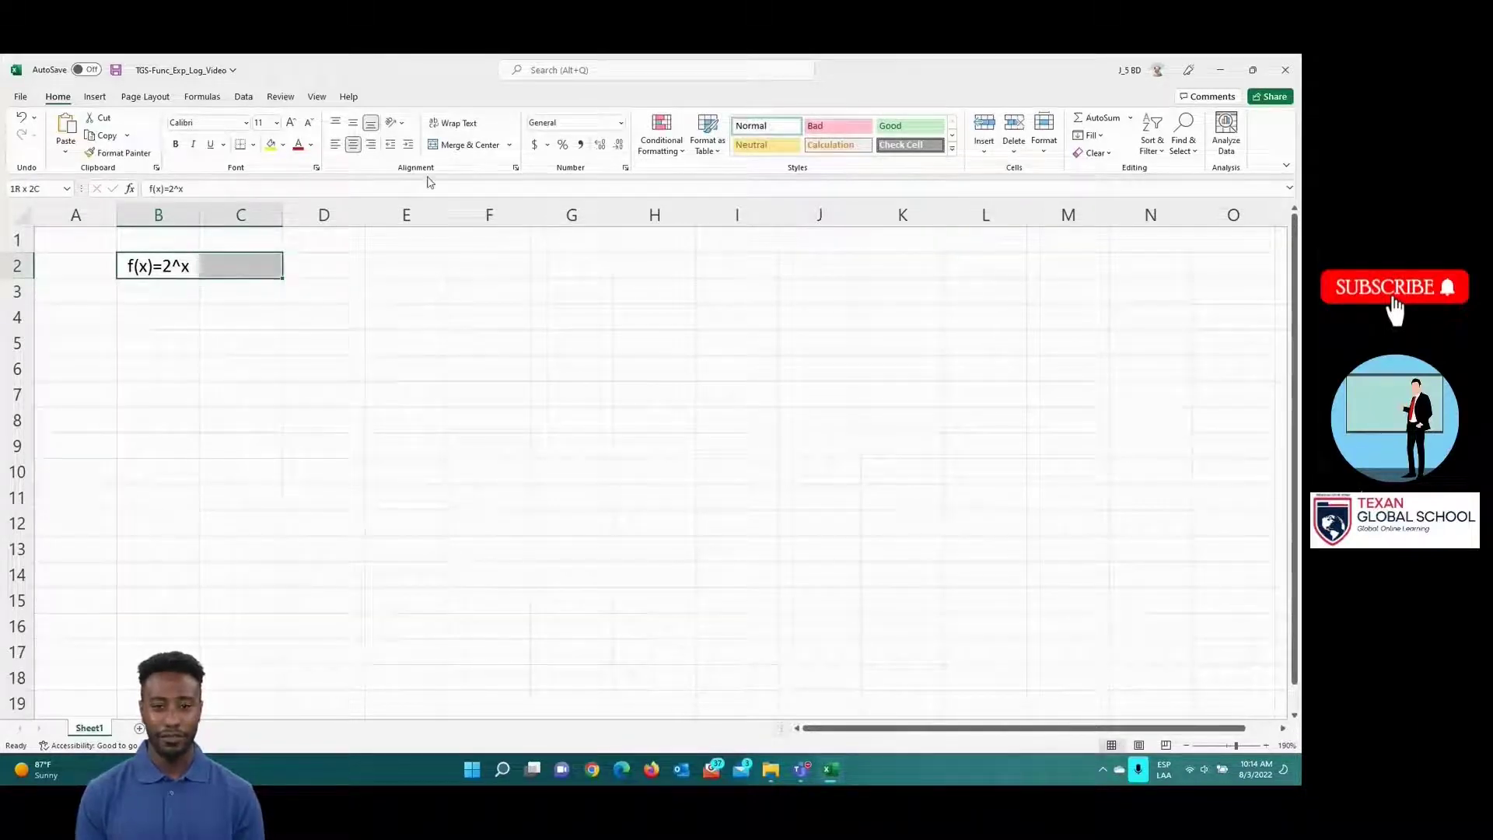
left_click(465, 145)
Step: Add the column headers x in B3 and f(x) in C3
left_click(185, 298)
type("x")
key("Tab")
type("f(x)")
key("Return")
key("Up")
Step: Set white inside borders for the entire worksheet in Format Cells
left_click(24, 217)
right_click(389, 331)
left_click(456, 483)
left_click(423, 346)
left_click(366, 486)
left_click(309, 539)
left_click(500, 385)
Step: Apply the white sheet borders and return to the header row
left_click(547, 625)
left_click(180, 293)
left_click_drag(179, 293, 231, 316)
Step: Enter -2 and -1.5 in B4:B5 and fill the x series down to 2 in B12
key("Down")
type("-2")
key("Return")
type("-1.5")
key("Return")
key("Up")
key("Up")
key("shift+Down")
left_click_drag(200, 355, 186, 527)
Step: Enter the formula =2^B4 in C4 so it shows 0.25
left_click(237, 317)
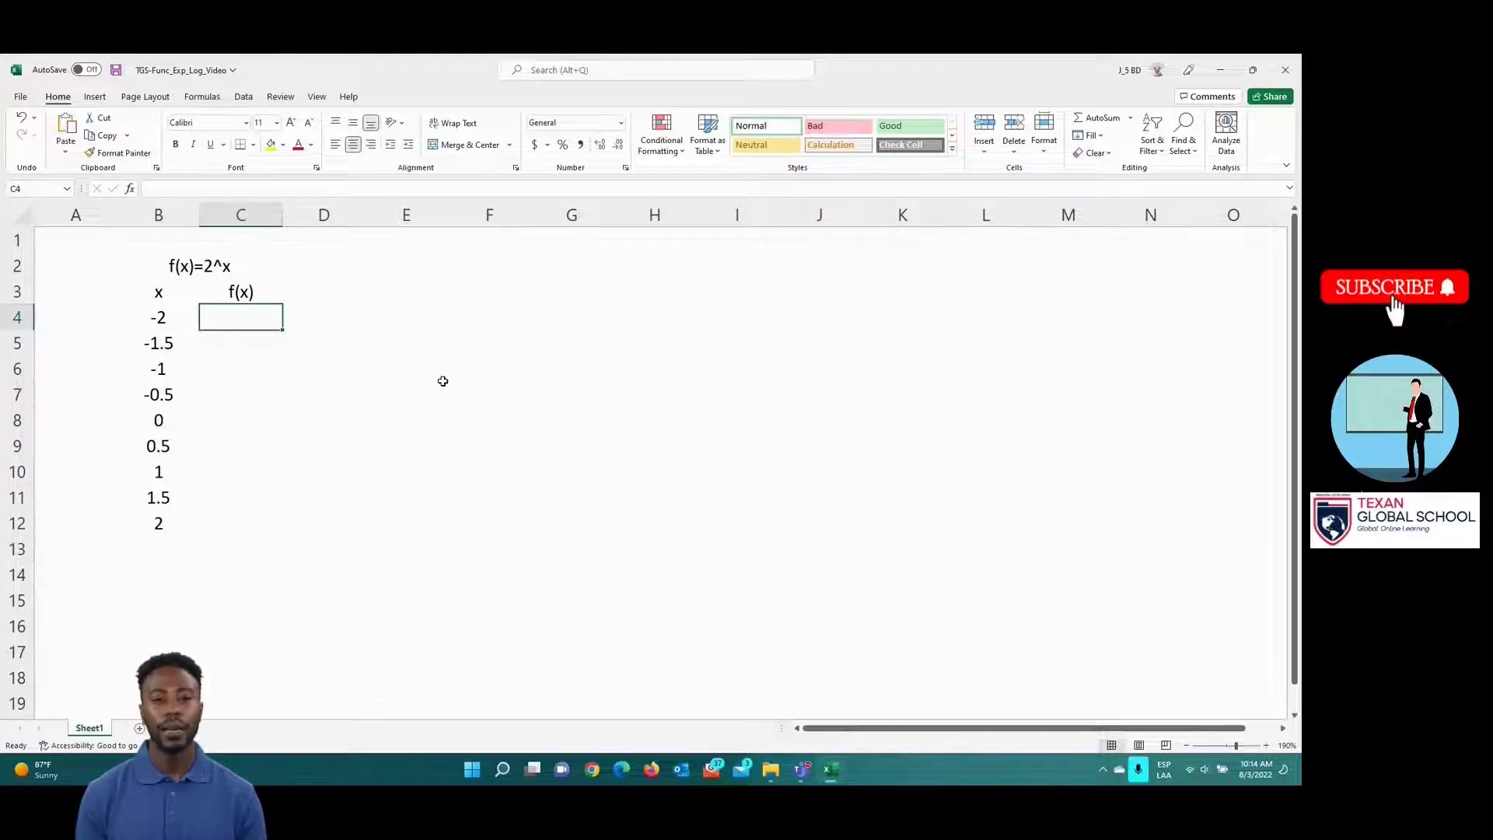
type("=2^")
left_click(167, 320)
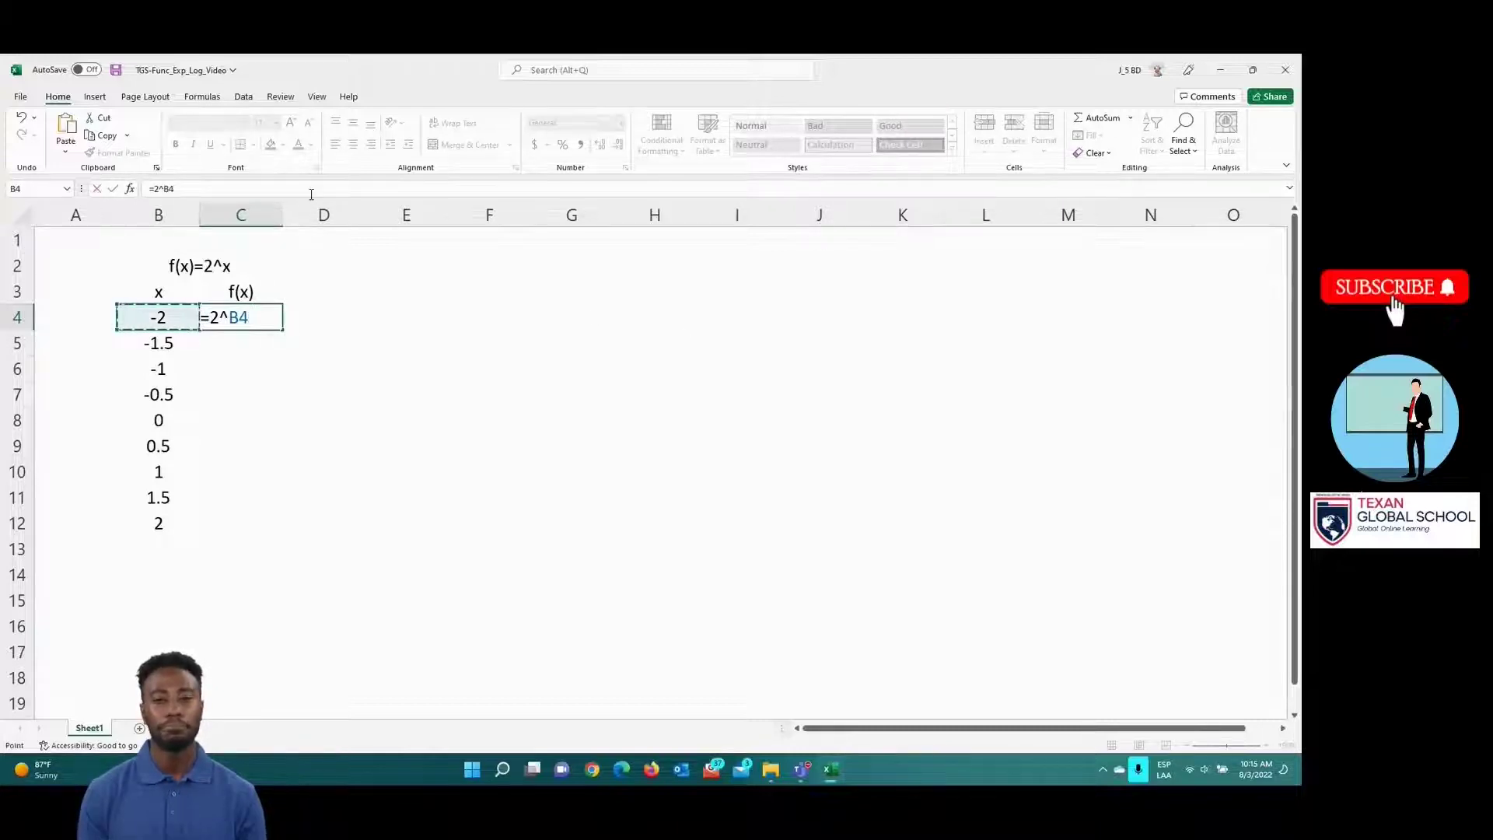
key("Return")
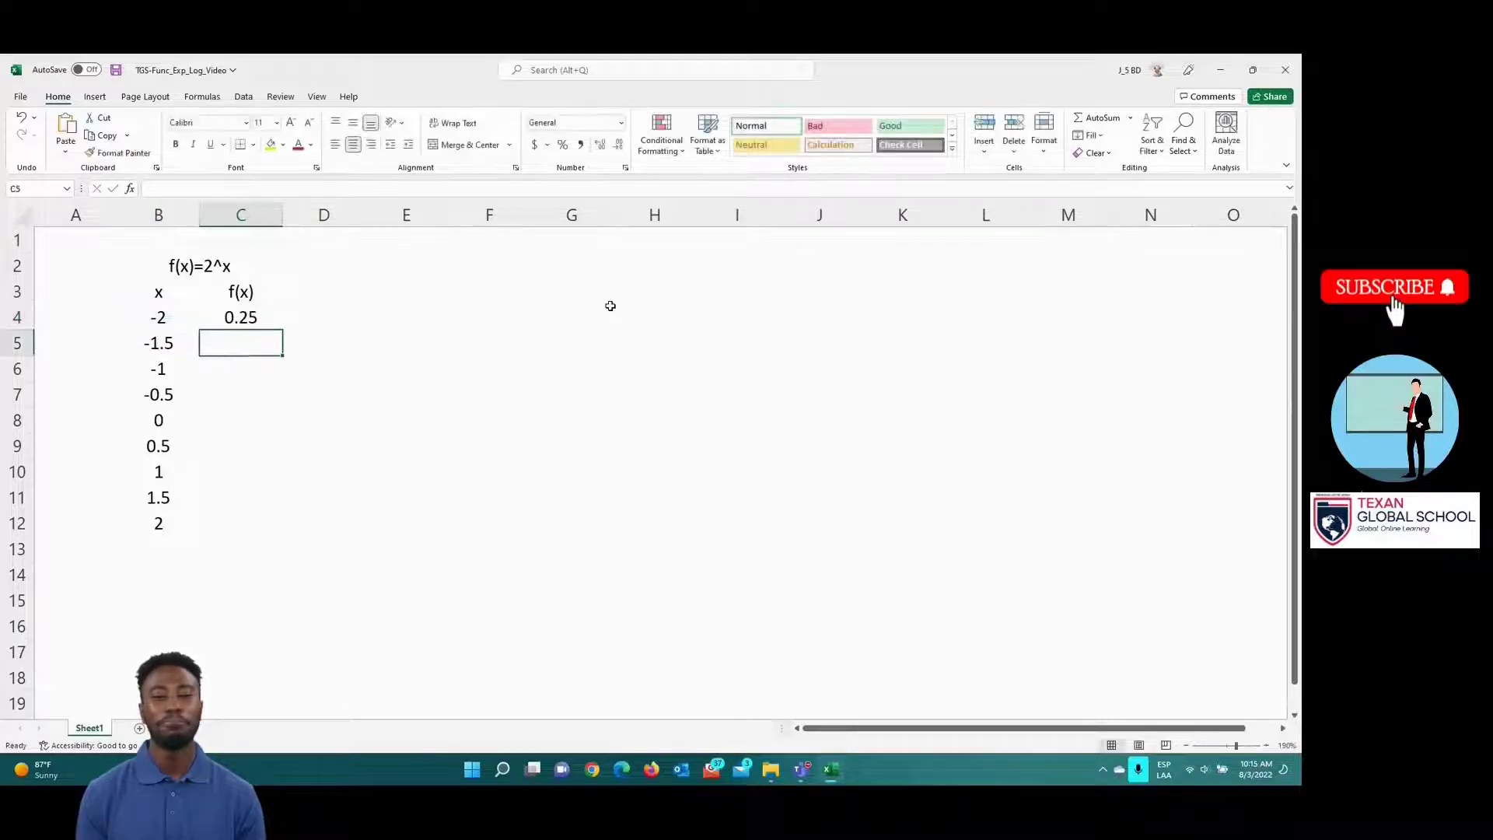
key("Up")
Step: Fill the 2^x formula down to C12 and give B2:C12 blue outline and inside borders
left_click_drag(281, 335, 283, 536)
left_click_drag(182, 268, 220, 516)
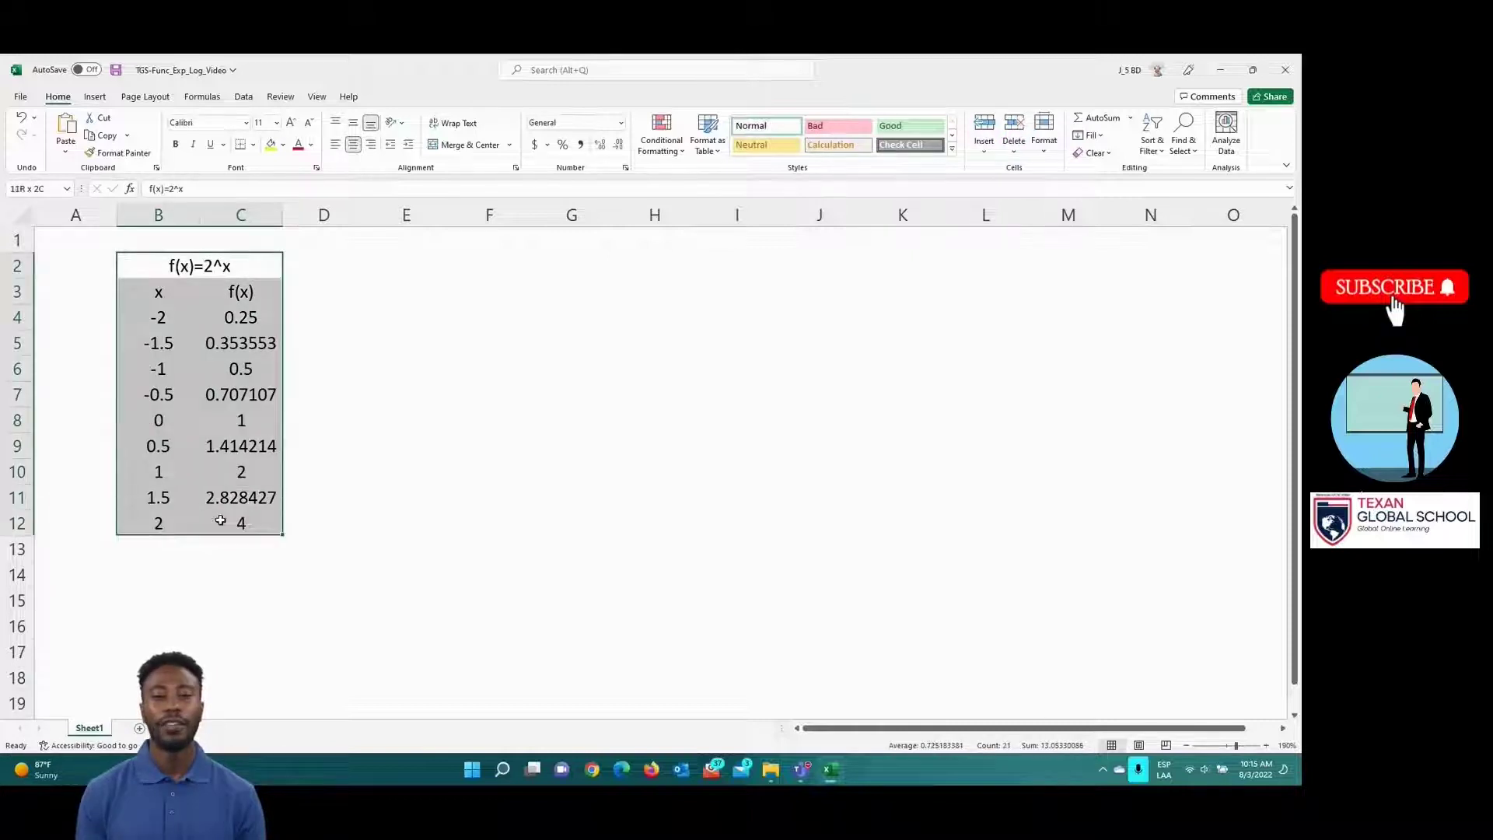
right_click(221, 384)
left_click(272, 682)
left_click_drag(333, 422, 819, 264)
left_click(728, 433)
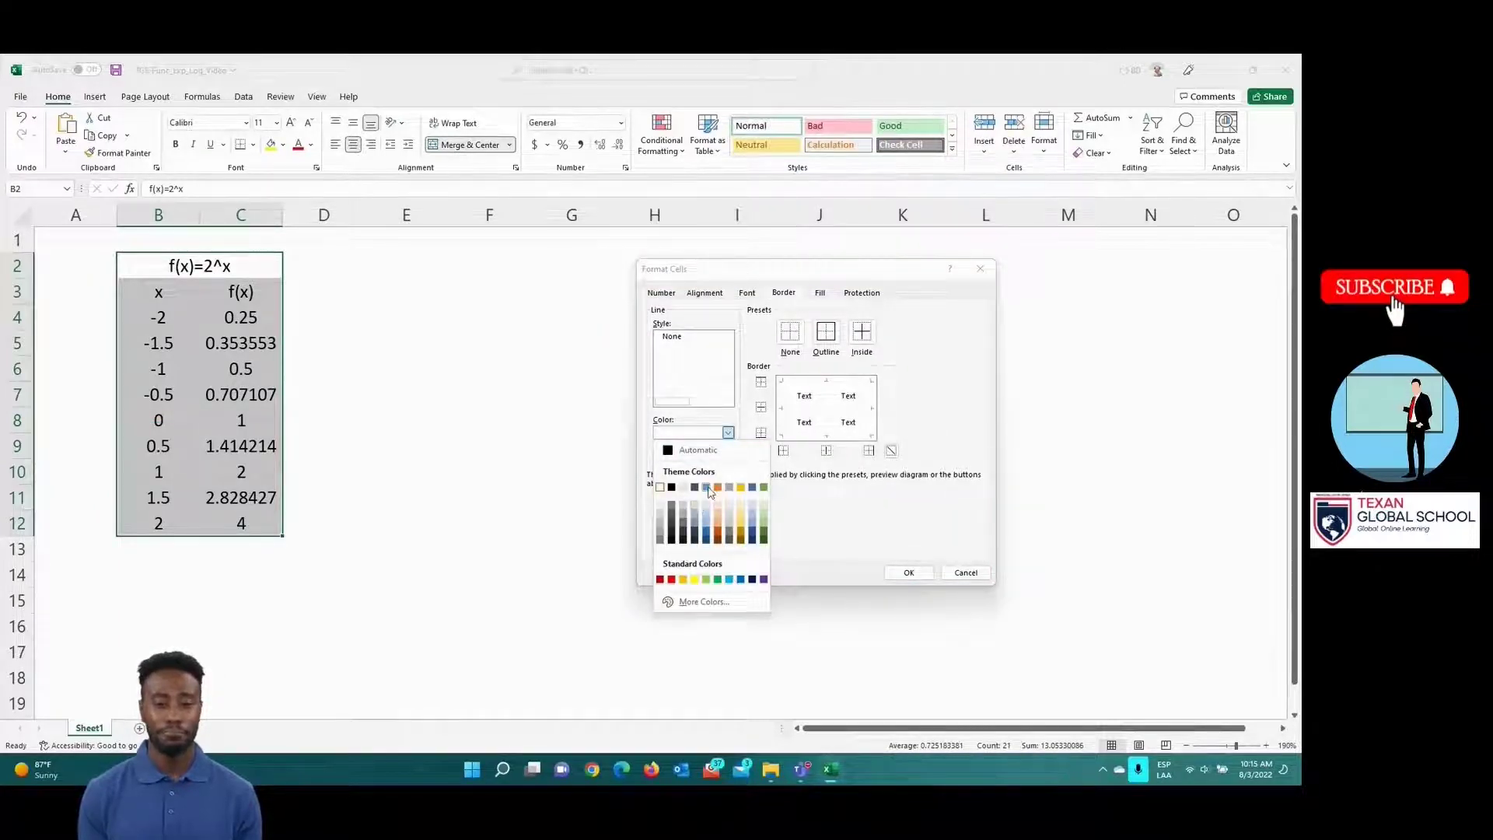
left_click(741, 580)
left_click(824, 332)
left_click(861, 332)
left_click(908, 572)
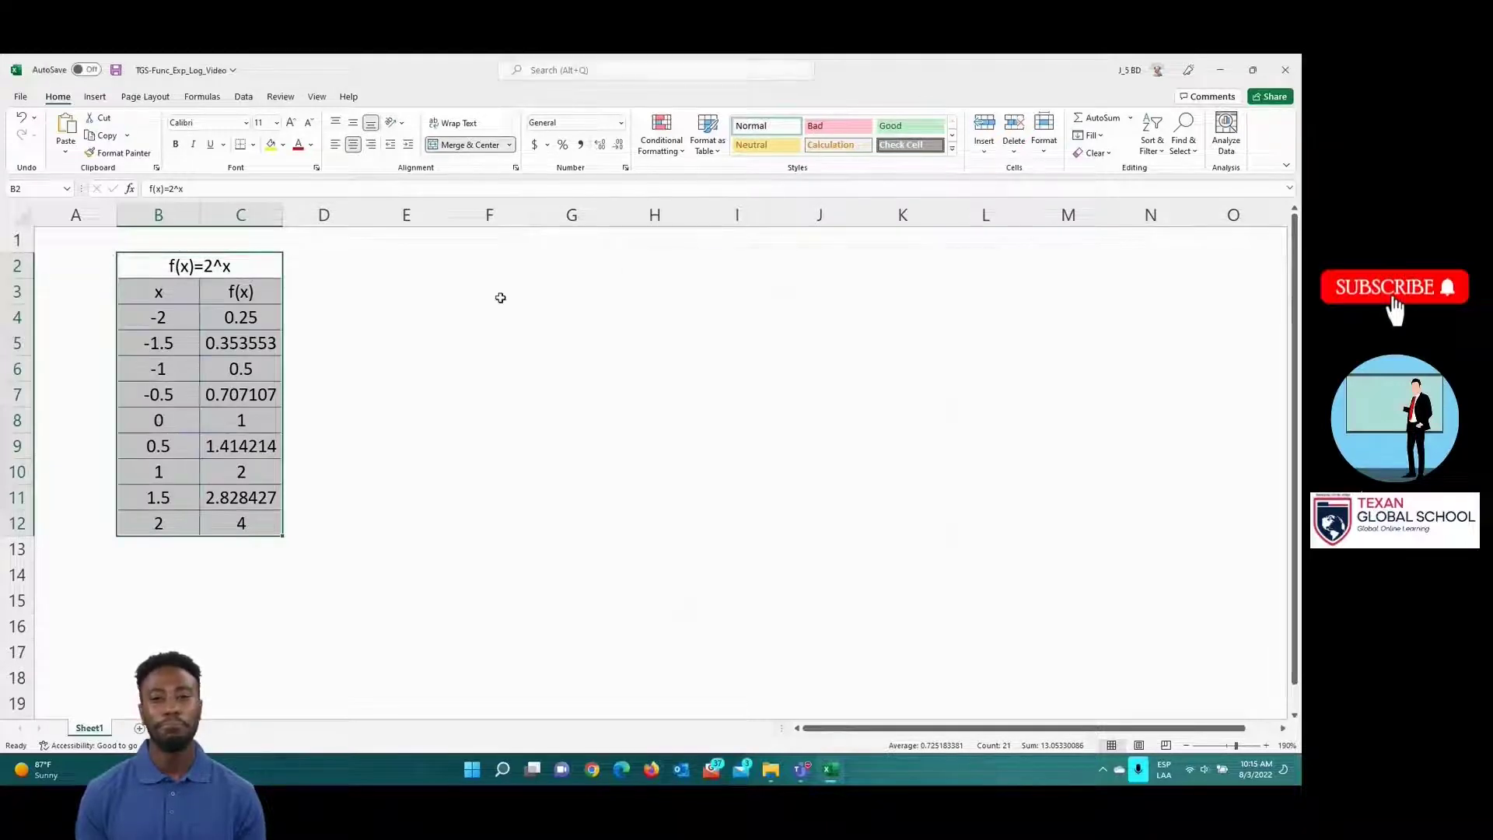
Step: Save the workbook
left_click(490, 270)
left_click(256, 263)
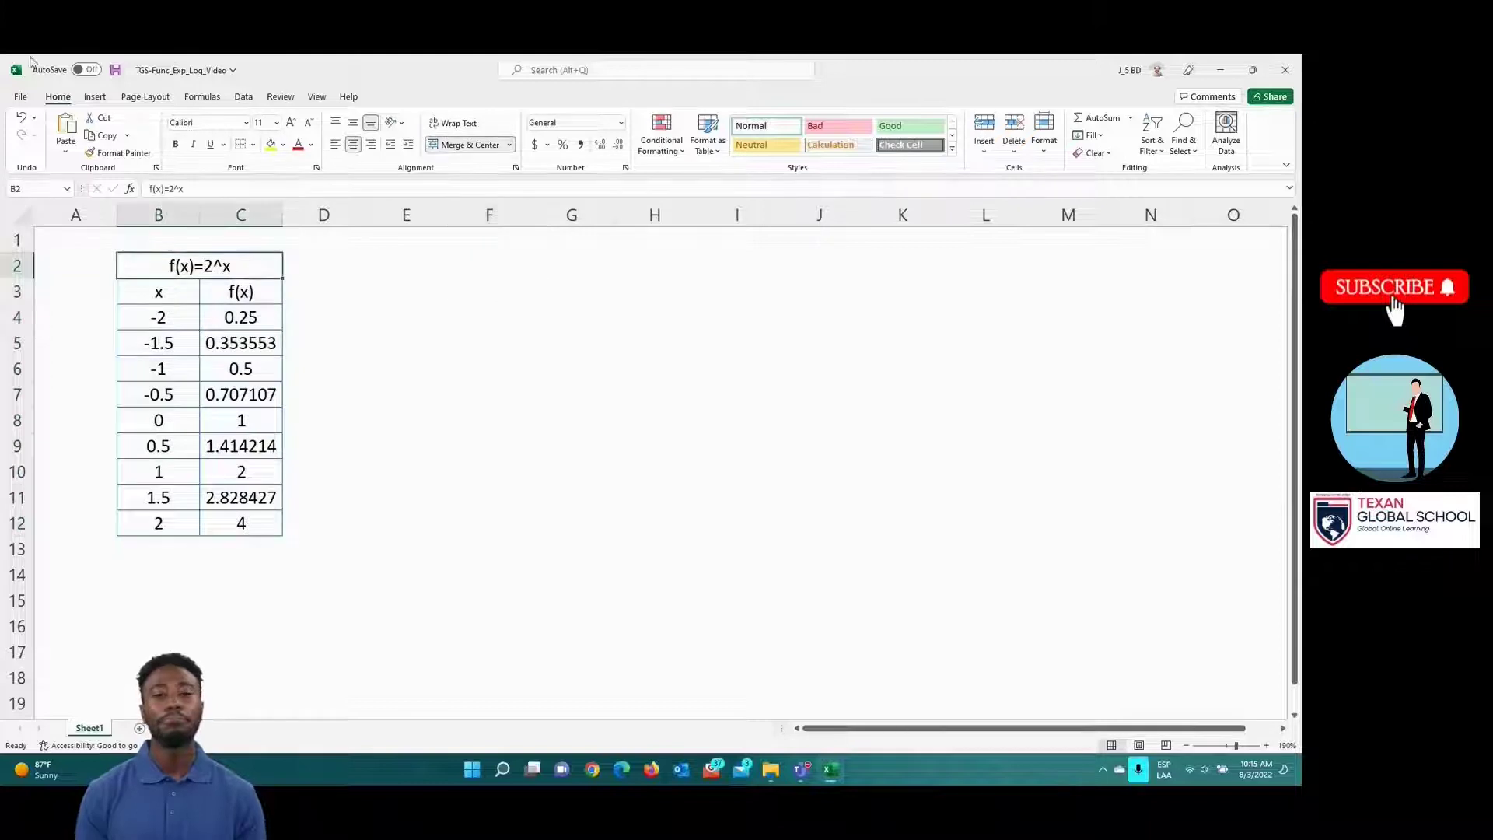
left_click(111, 71)
Step: Insert a Scatter with Smooth Lines and Markers chart of the B4:C12 data
left_click_drag(175, 332, 241, 521)
left_click(95, 98)
left_click(627, 153)
left_click(666, 201)
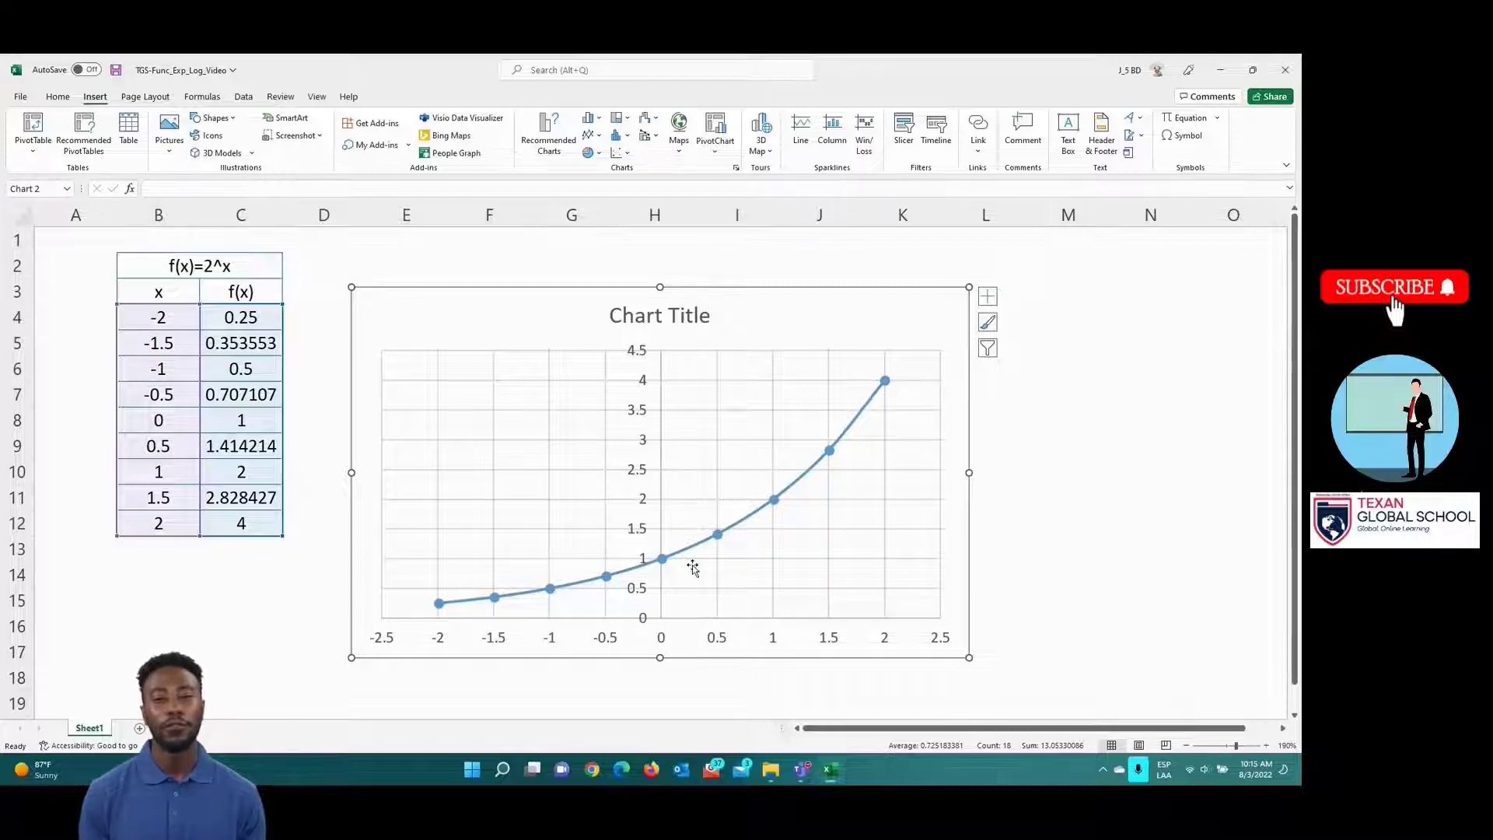
Step: Set the chart's series name to cell B2 so it reads f(x)=2^x
right_click(894, 309)
left_click(943, 484)
left_click(632, 537)
left_click(228, 266)
left_click(763, 591)
left_click(854, 635)
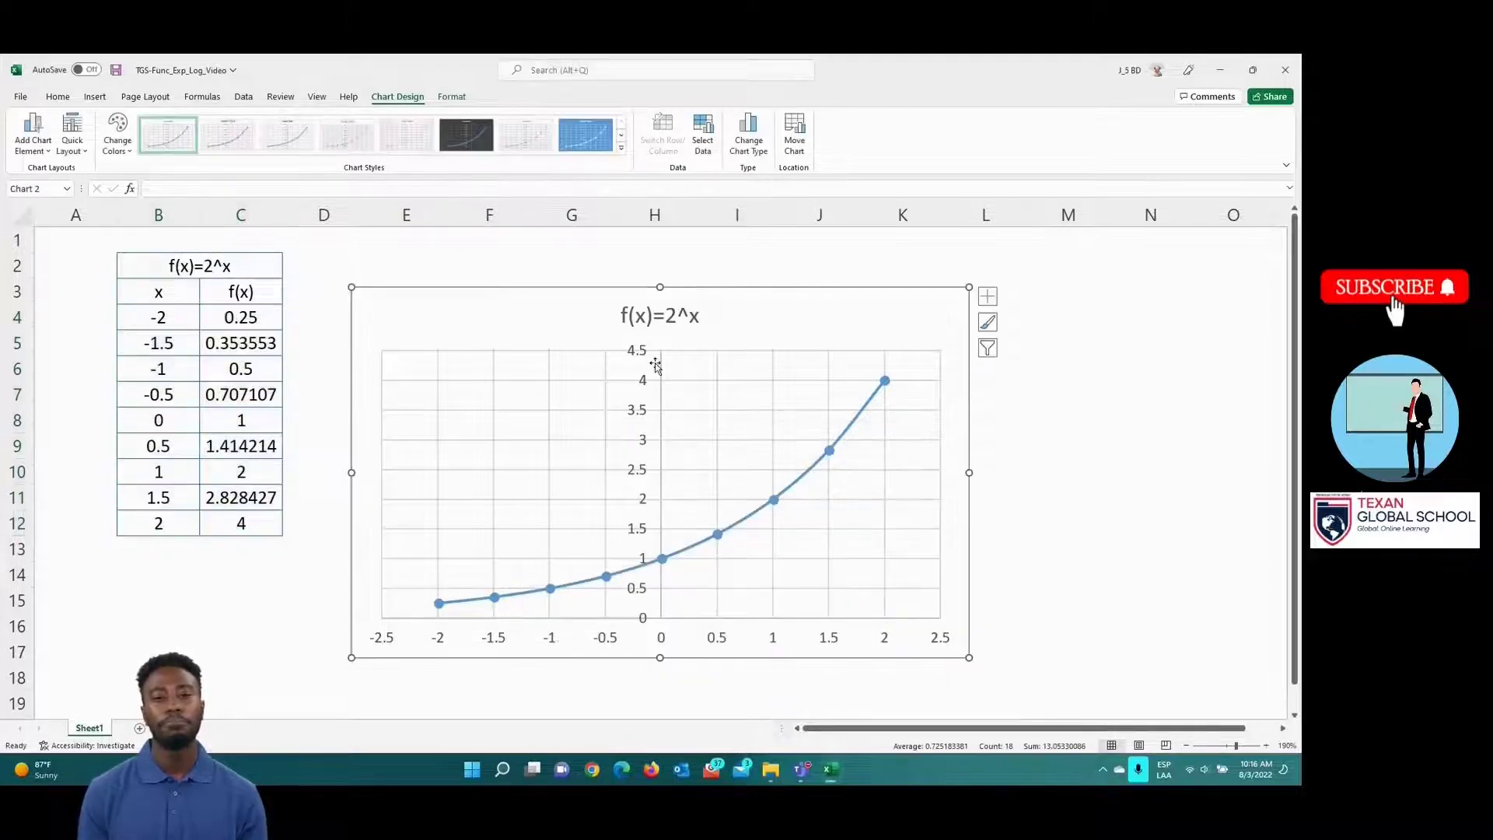
Step: Move the chart up beside the table and save the workbook
left_click(1124, 359)
left_click_drag(820, 323, 810, 273)
left_click(1093, 326)
left_click(119, 70)
Step: Add Sheet2 and enter the title f(x)=e^x in C3, merged and centred across C3:D3
left_click(140, 729)
scroll(154, 409, "up", 3)
left_click(210, 272)
type("f(x)=")
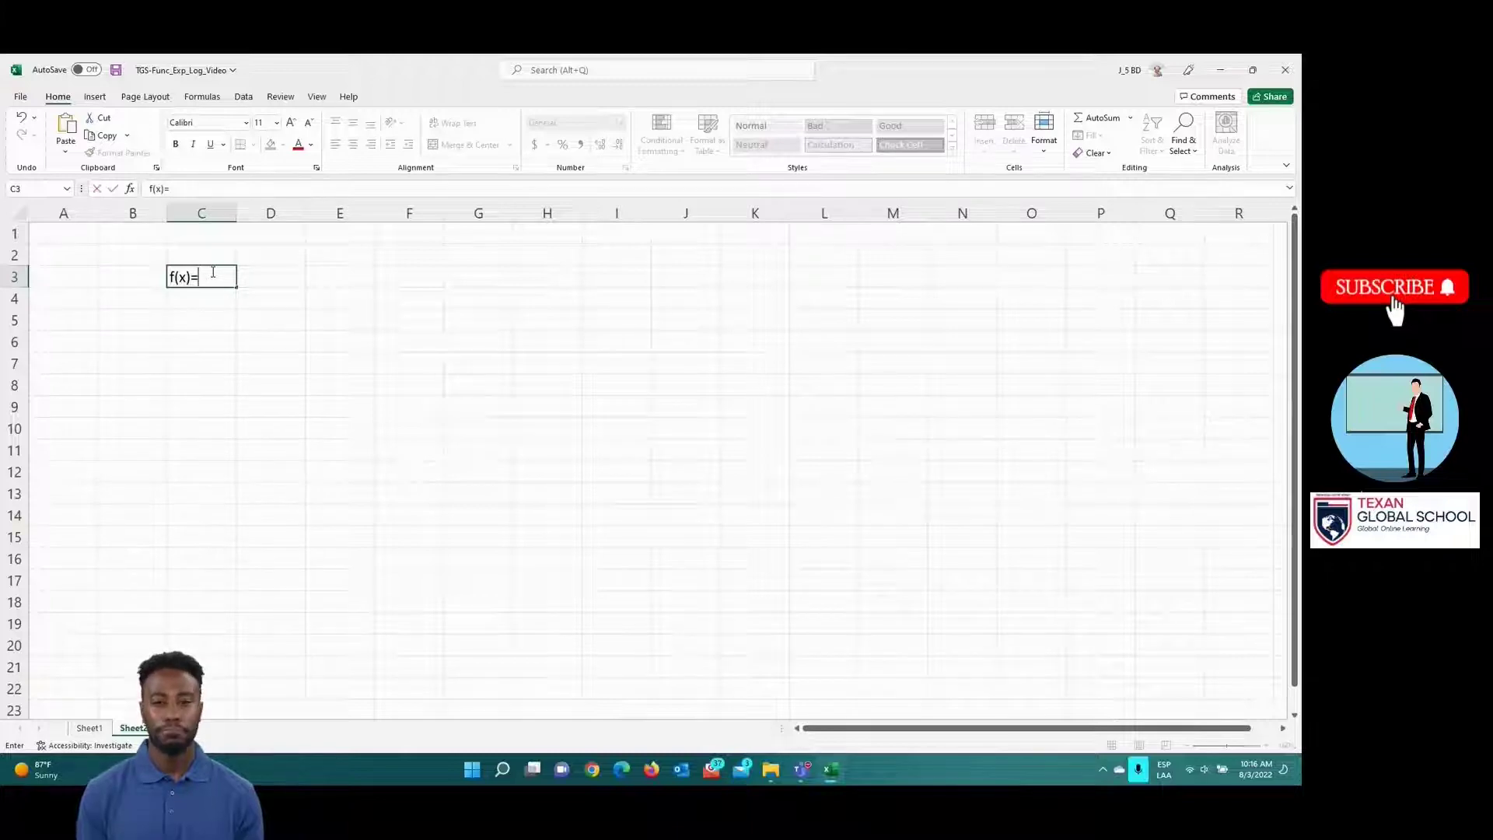
type("e^x")
key("Return")
key("Up")
key("shift+Right")
left_click(467, 144)
left_click(230, 303)
Step: Add the headers x in C4 and f(x) in D4
type("x")
key("Tab")
type("f(x)")
key("Down")
key("Up")
key("Left")
Step: Fill the x column from -2 to 2 in 0.5 steps down to C13, then select the table
key("Down")
type("-2")
key("Return")
type("-1.5")
key("Return")
key("Up")
key("shift+Down")
left_click_drag(234, 353, 243, 494)
left_click_drag(225, 280, 274, 498)
left_click(353, 144)
Step: Centre the e^x table contents and give the whole sheet white outline and inside borders
left_click(353, 144)
left_click(403, 340)
left_click(17, 214)
right_click(72, 274)
left_click(140, 446)
left_click_drag(259, 285, 707, 262)
left_click(546, 422)
left_click(480, 476)
left_click(644, 322)
left_click(725, 564)
Step: Give the C3:D13 table blue outline and inside borders
left_click_drag(245, 279, 243, 493)
right_click(251, 398)
left_click(343, 684)
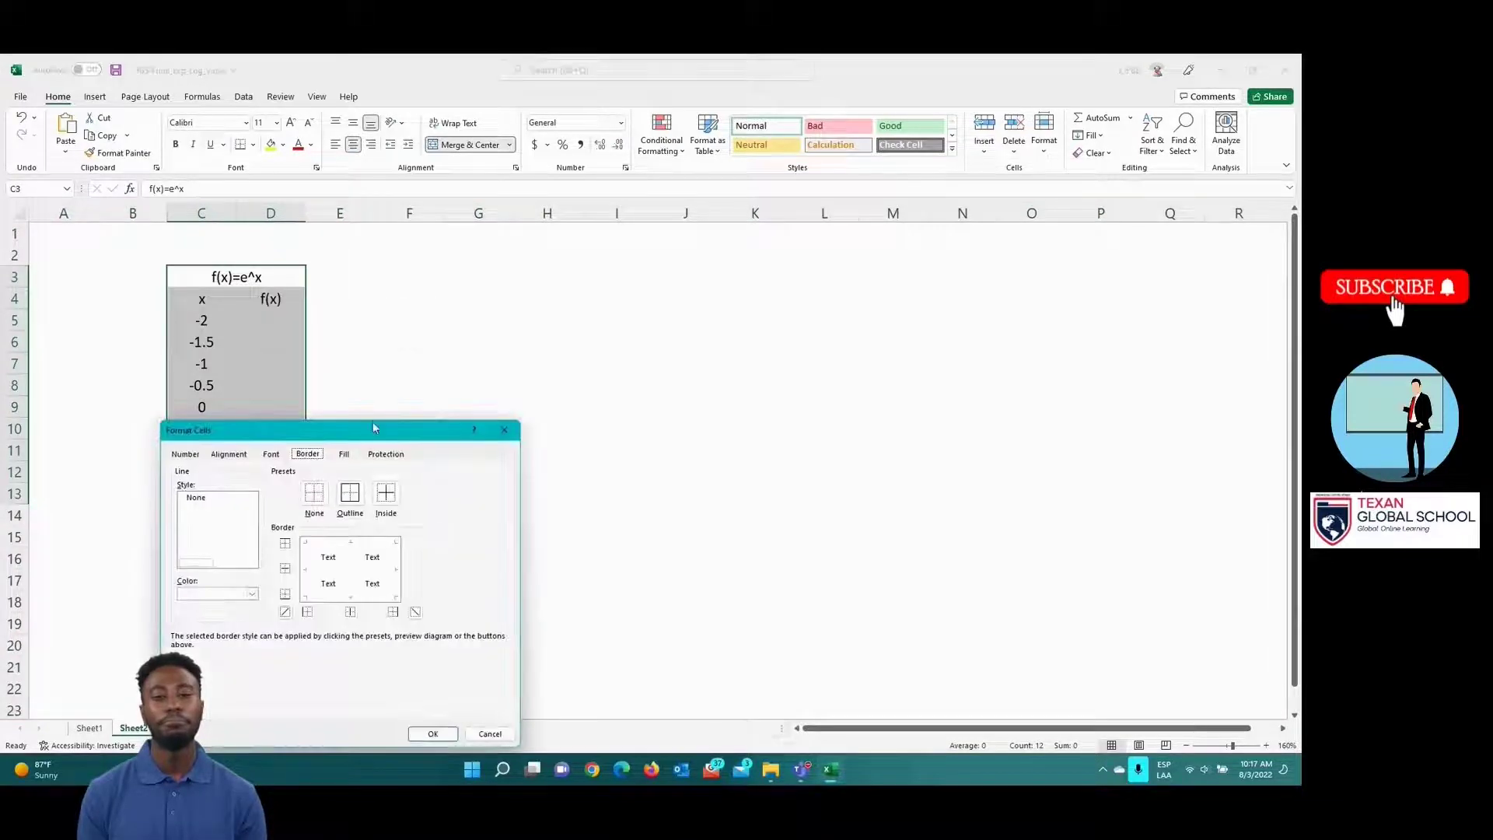
left_click_drag(373, 425, 620, 222)
left_click(497, 393)
left_click(511, 540)
left_click(596, 293)
left_click(632, 293)
left_click(679, 534)
Step: Save the workbook
left_click(360, 276)
scroll(459, 317, "up", 2)
left_click(116, 70)
left_click(311, 343)
Step: Enter =EXP(C5) in D5 with Insert Function and fill it down to D13
type("=")
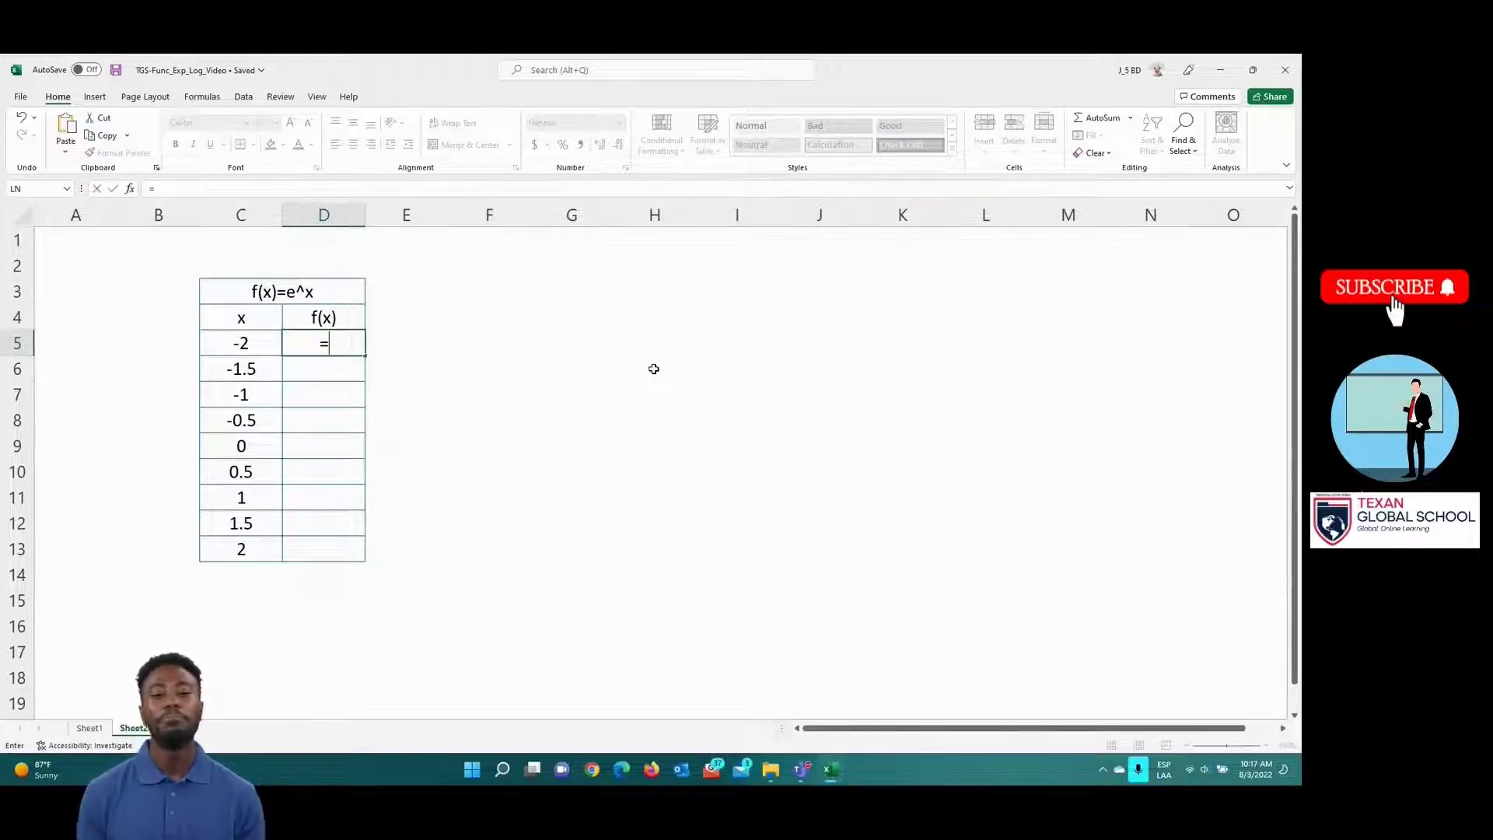
left_click(130, 188)
left_click(816, 462)
left_click(816, 465)
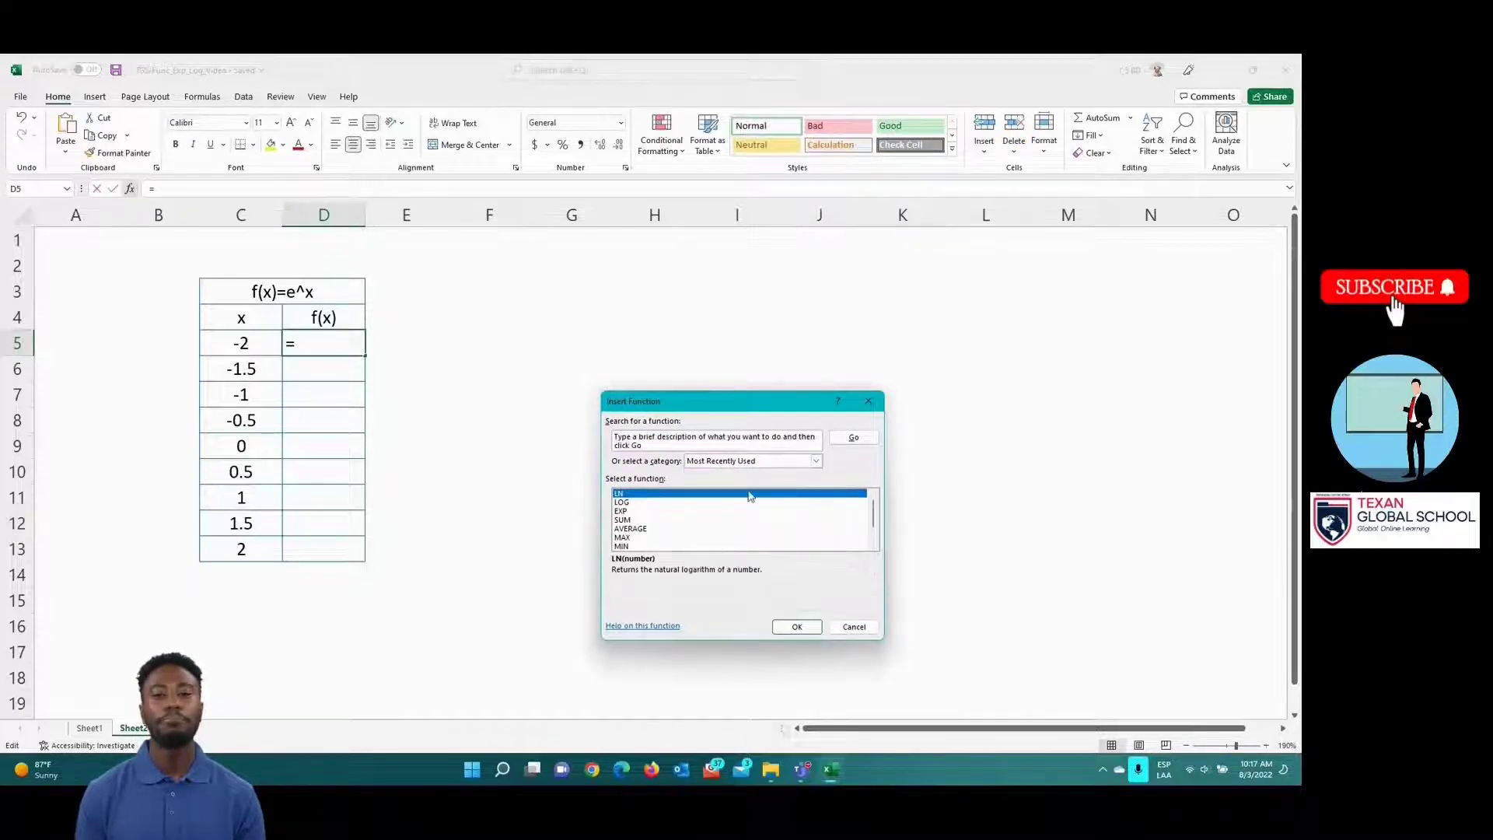
left_click(626, 512)
left_click(808, 631)
left_click(262, 343)
left_click(839, 581)
left_click_drag(363, 357, 363, 560)
Step: Fill the x = 1 row C11:D11 yellow, then select the C5:D13 values
left_click(241, 498)
left_click_drag(226, 498, 323, 498)
left_click(271, 143)
left_click(593, 492)
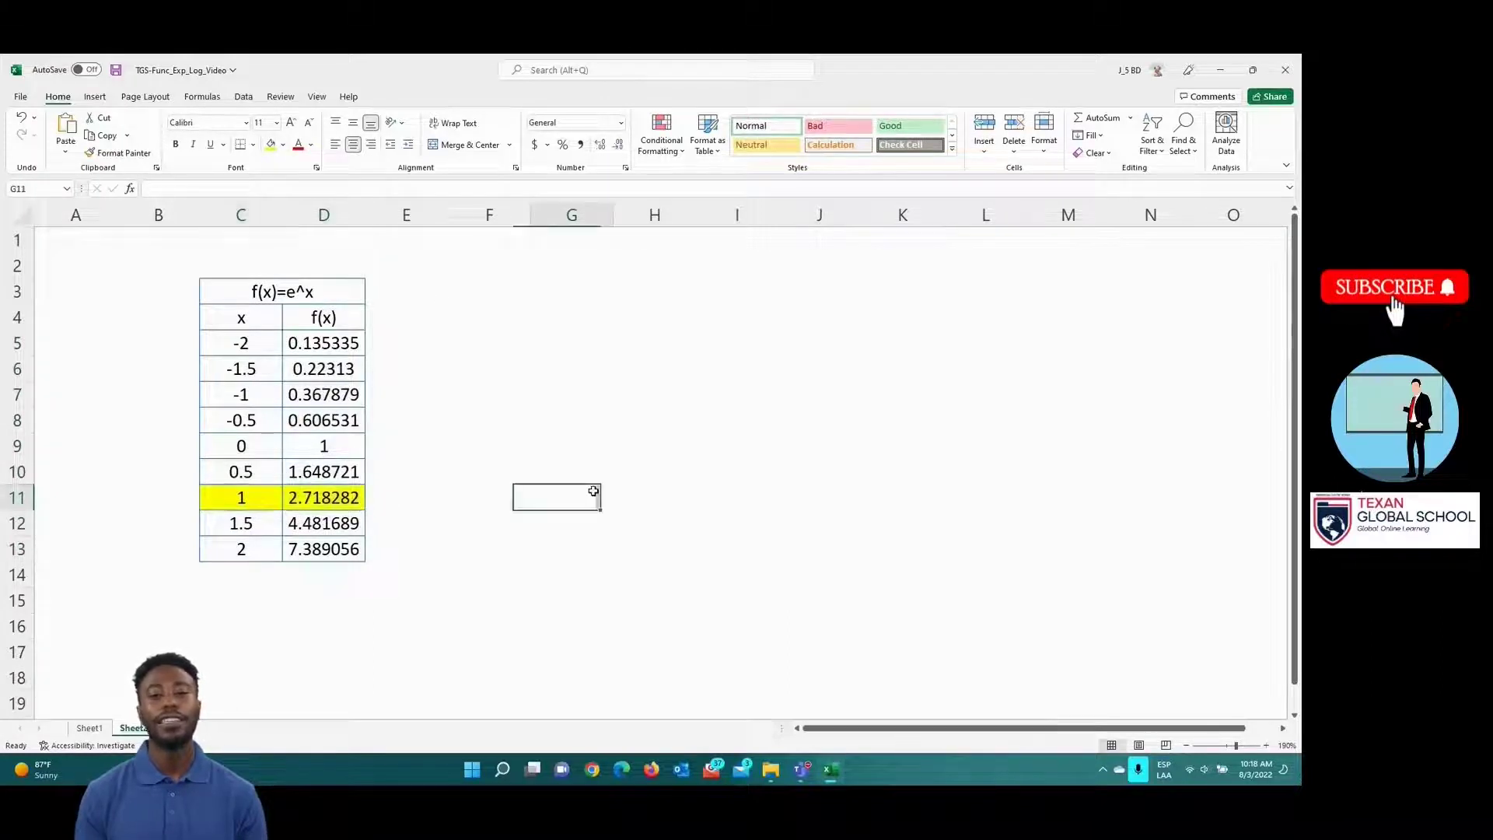
left_click_drag(240, 339, 340, 550)
Step: Insert a Scatter with Smooth Lines and Markers chart and move it up-right
left_click(95, 96)
left_click(627, 153)
left_click(665, 200)
left_click_drag(774, 321, 826, 283)
Step: Set the chart series name to C3 so it is titled f(x)=e^x
right_click(1008, 269)
left_click(1031, 441)
left_click(626, 539)
left_click(262, 294)
left_click(764, 591)
left_click(866, 630)
Step: Save the workbook and add a new blank sheet
left_click(1117, 403)
left_click(42, 232)
left_click(116, 70)
key("shift+F11")
Step: Type f(x)=log2(x) in C3 and merge and center it across C3:D3
left_click(232, 277)
type("f(x)=log2(x)")
key("Return")
key("Up")
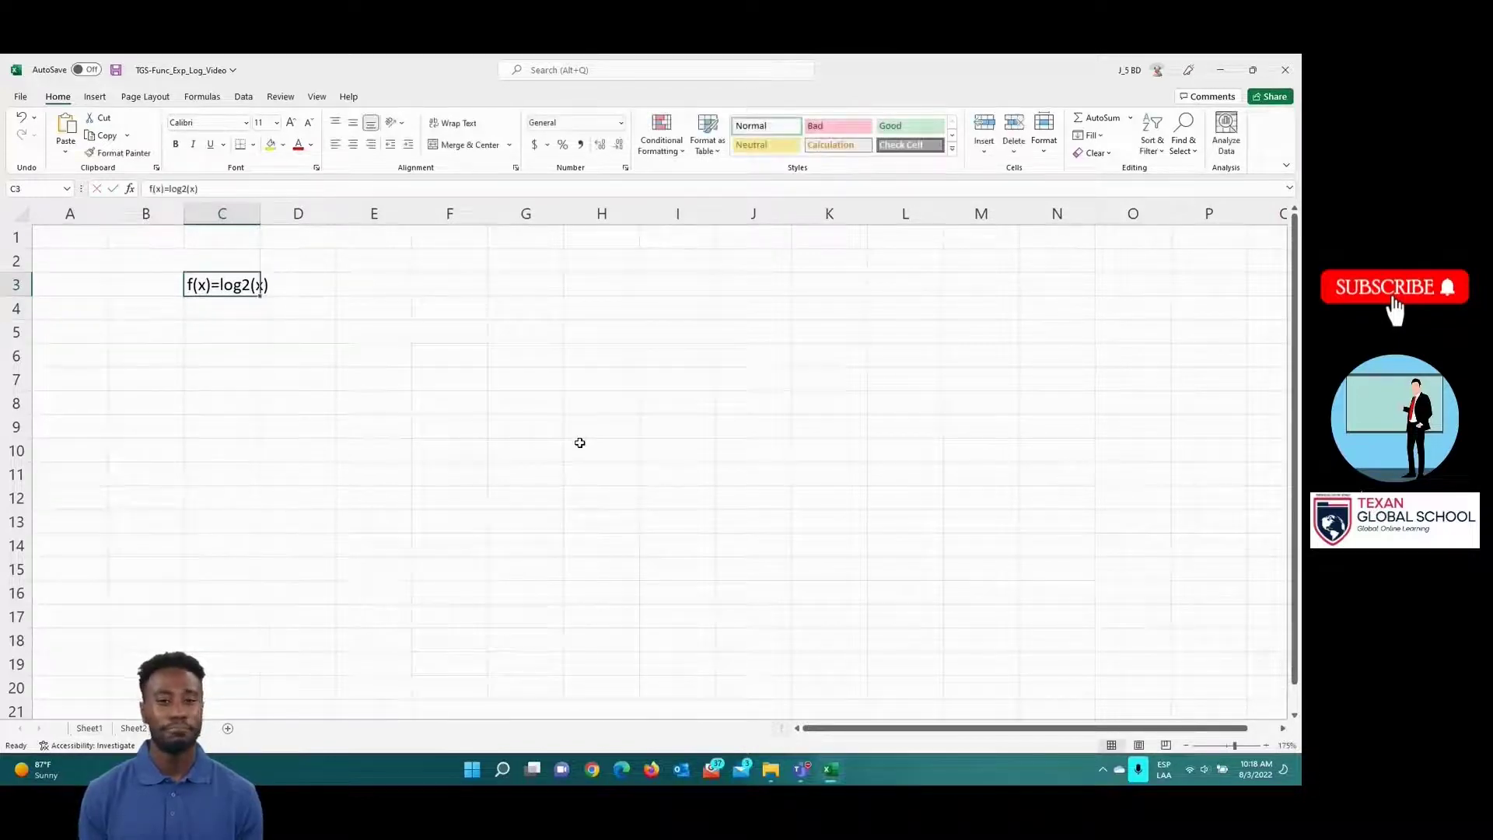
key("shift+Right")
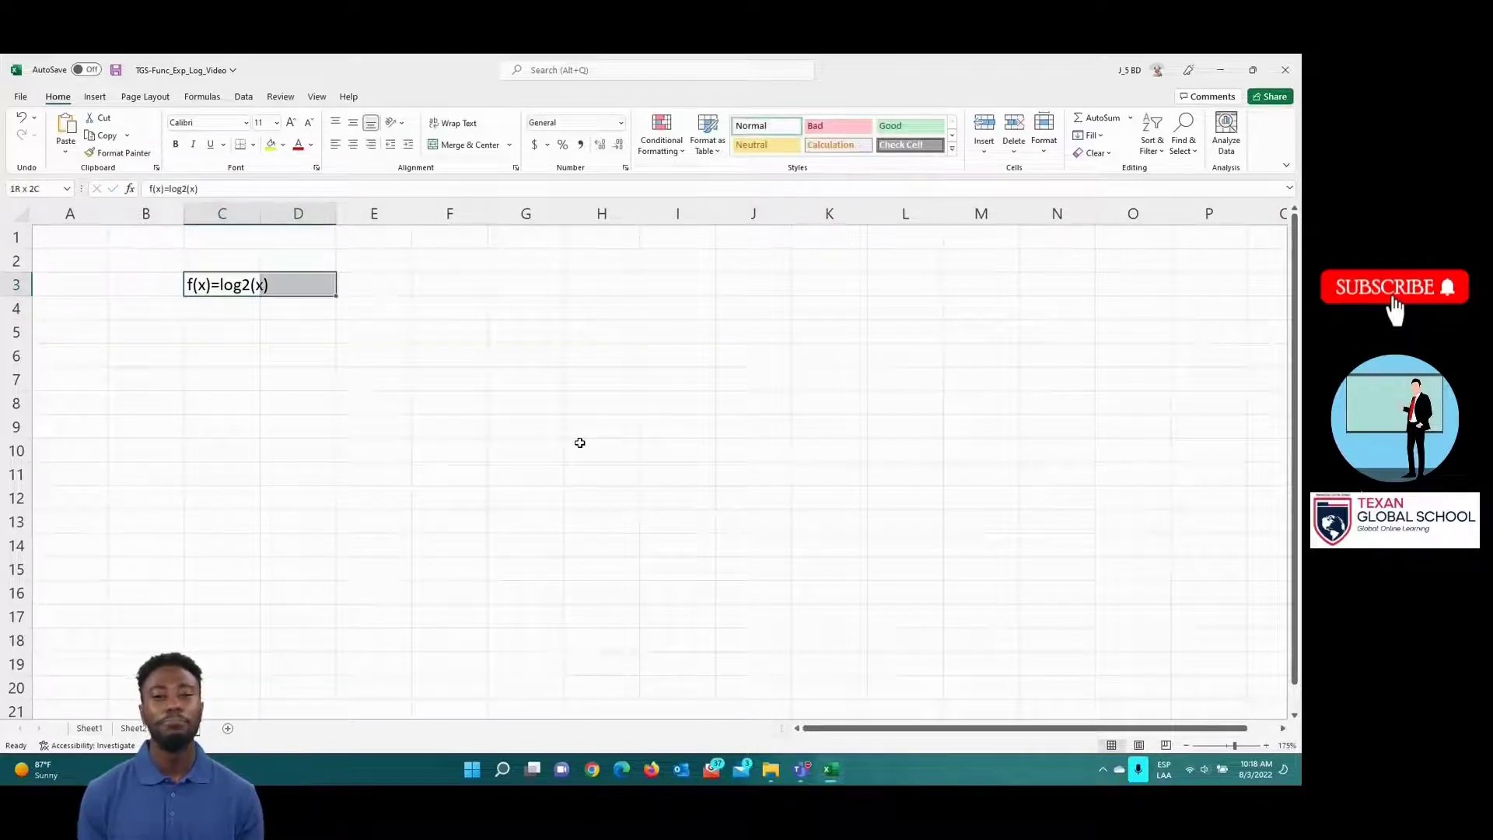
left_click(470, 145)
Step: Add the headers x in C4 and f(x) in D4
left_click(246, 306)
type("x")
key("Tab")
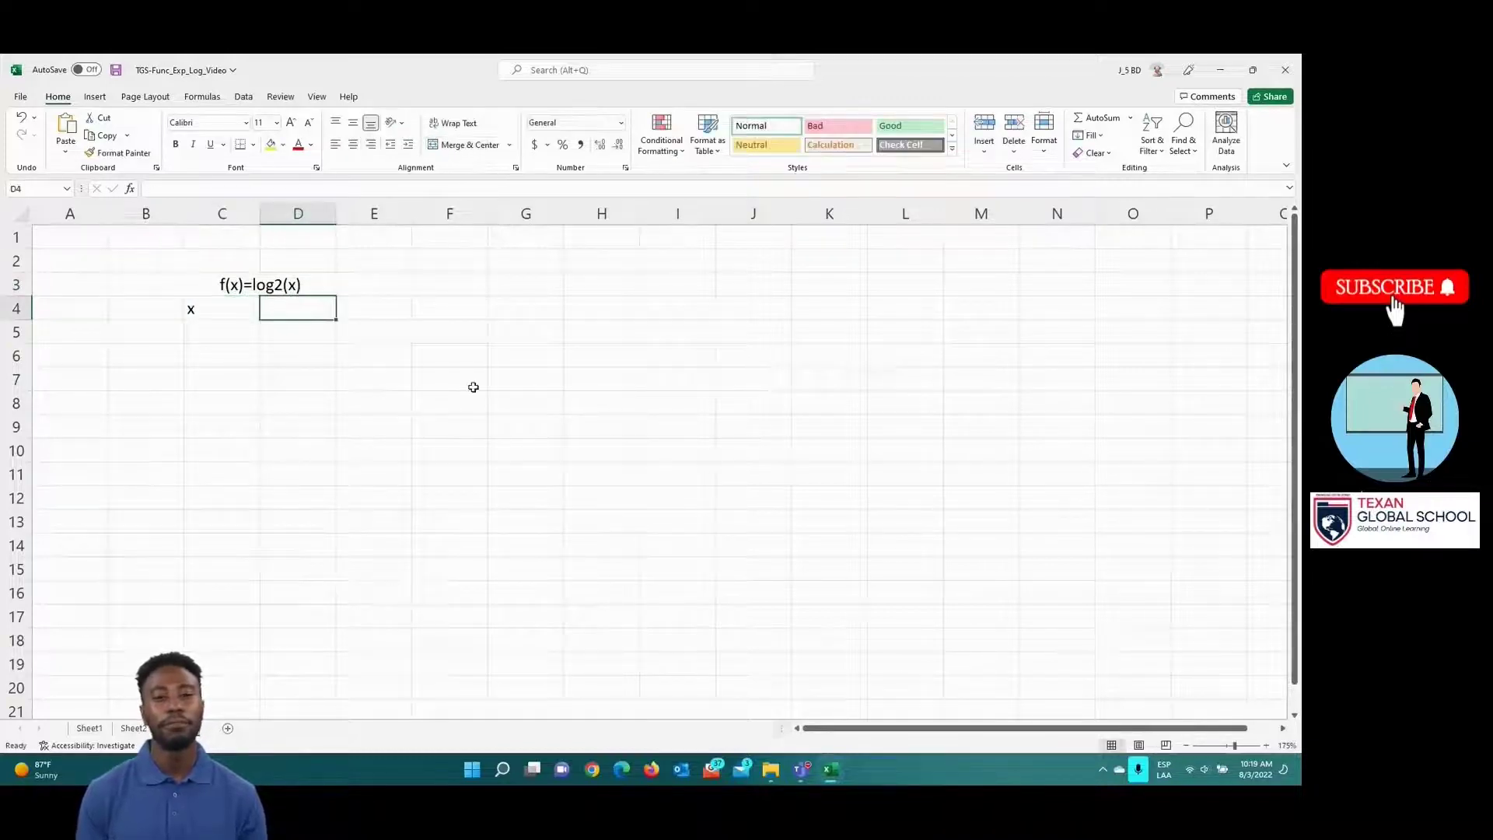
type("f(x")
key("Return")
key("Left")
key("Up")
Step: Enter -2 and -1.5 in C5:C6 and select both
left_click(233, 331)
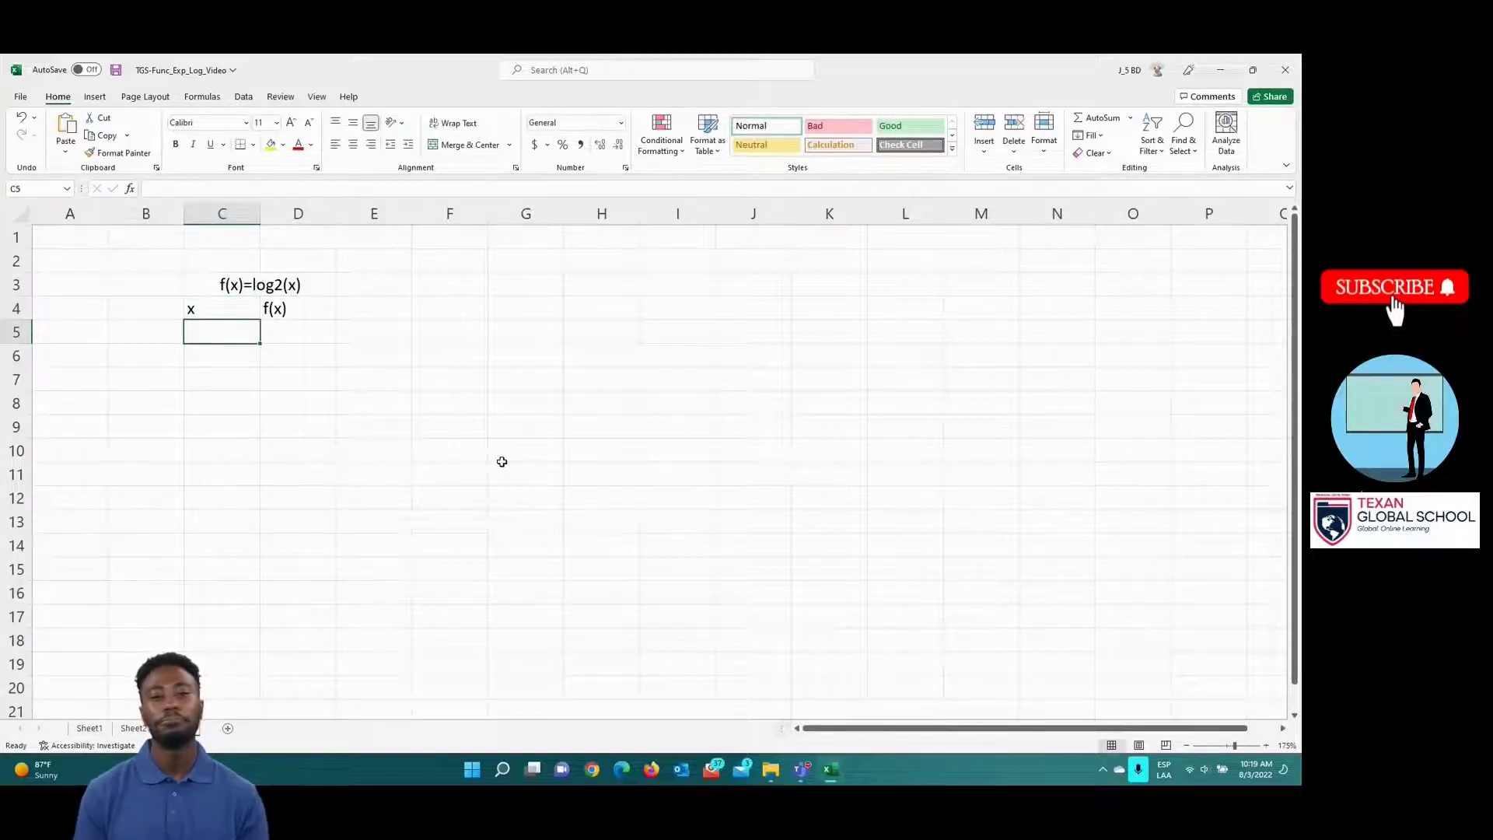
type("-2")
key("Return")
type("-1.5")
key("Return")
key("Up")
key("Up")
key("shift+Down")
Step: Fill x down to 2 in C13, center C4:D13, and fill C5:C8 yellow
left_click_drag(255, 362, 254, 543)
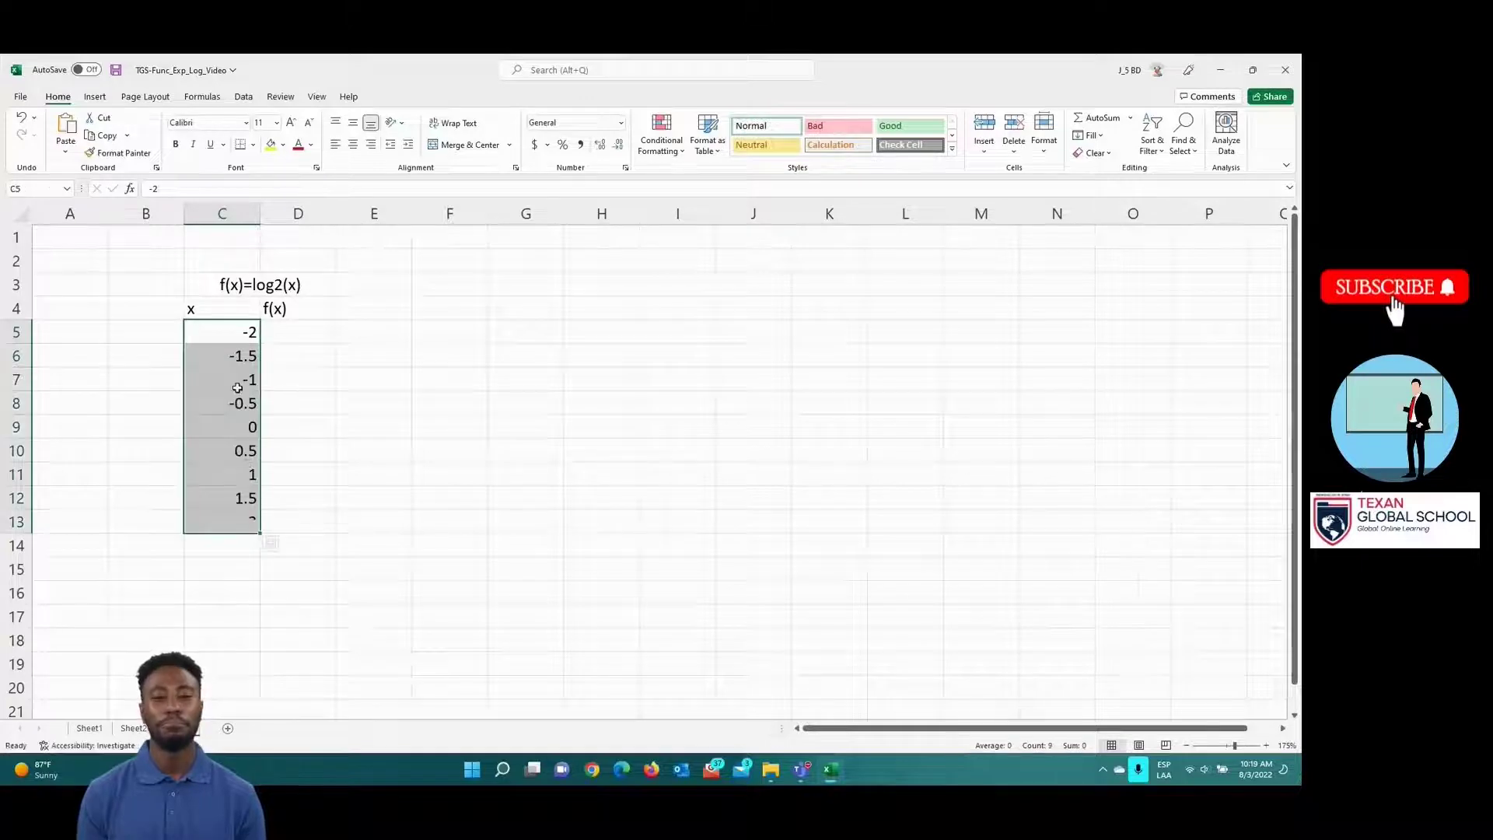
left_click_drag(210, 309, 296, 522)
left_click(356, 147)
left_click(370, 347)
left_click_drag(221, 332, 224, 401)
left_click(273, 146)
left_click(549, 434)
Step: Enter =LOG(C5,2) in D5 via Insert Function and fill it to D13
left_click(315, 331)
left_click(130, 189)
left_click(642, 512)
double_click(646, 515)
left_click(221, 332)
left_click(686, 487)
type("2")
left_click(836, 593)
left_click_drag(336, 344, 334, 528)
Step: Fill the D5:D8 error cells yellow and save the workbook
left_click(294, 330)
left_click_drag(294, 330, 297, 403)
left_click(271, 144)
left_click(116, 72)
left_click(521, 375)
Step: Fill the zero row C9:D9 with Light Green
left_click_drag(233, 426, 294, 421)
left_click(271, 143)
left_click(449, 451)
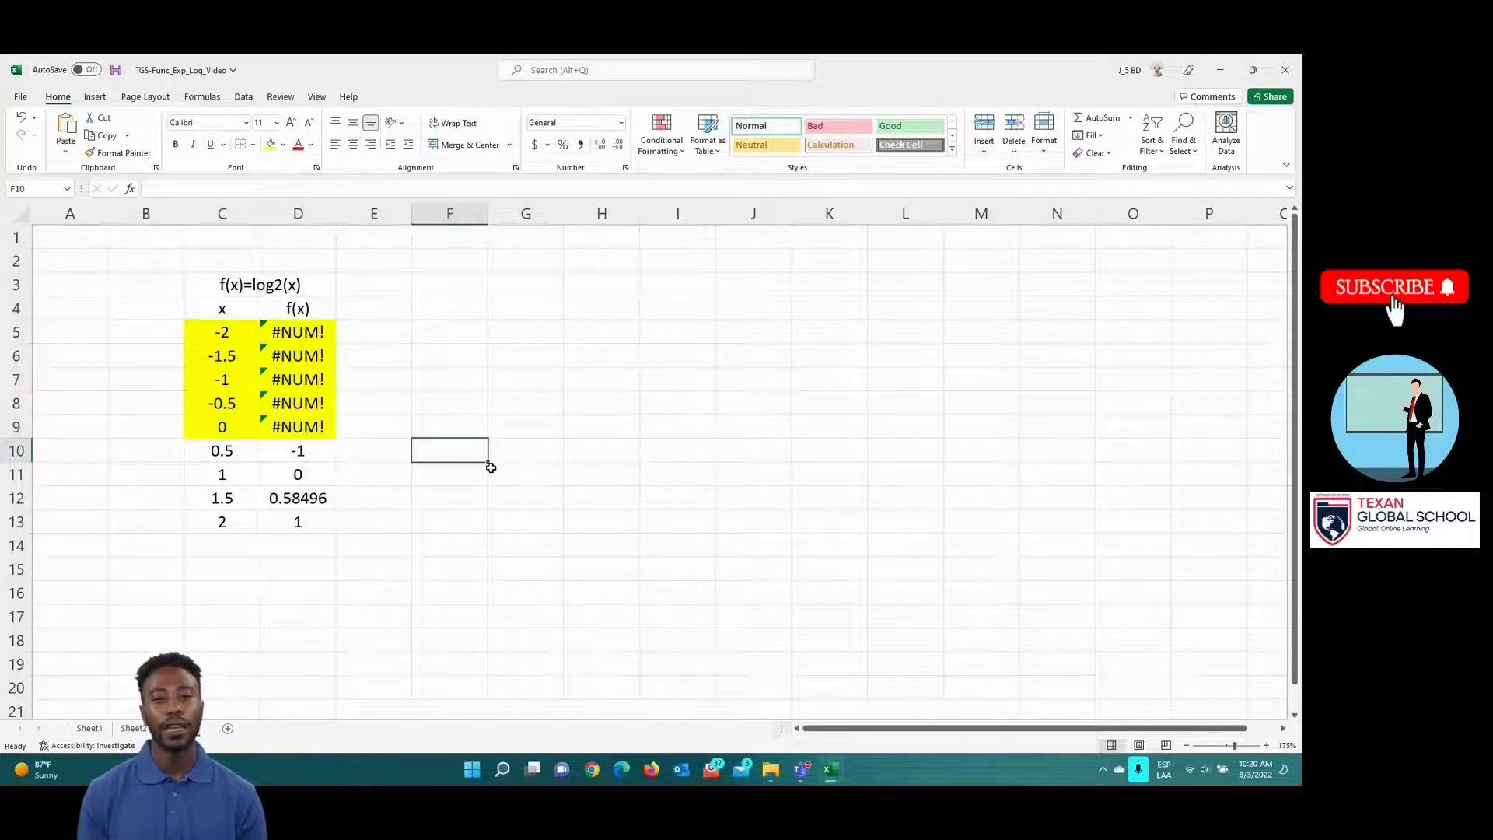
left_click_drag(239, 431, 297, 427)
left_click(283, 145)
left_click(316, 271)
left_click(428, 428)
Step: Enter x values 0.1, 0.2, 0.3, 0.4, 0.5, 1, 1.5, 2 in C10:C17
left_click(238, 451)
type("0.1")
key("Return")
type("0.2")
key("Return")
type("0.3")
key("Return")
type("0.4")
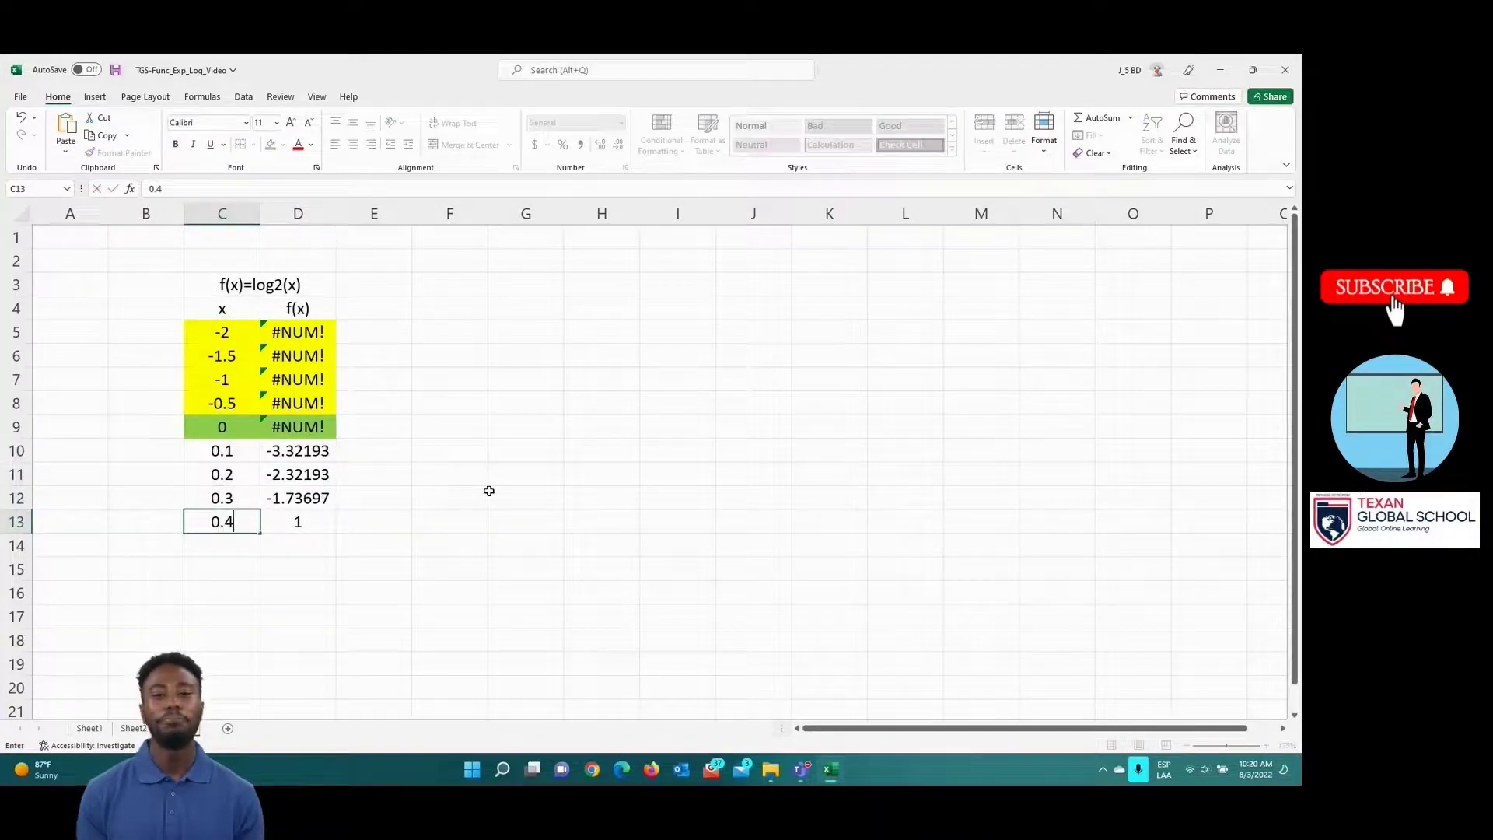
key("Return")
type("0.5")
key("Return")
type("1")
key("Return")
type("1")
key("Return")
type("2")
key("Return")
Step: Save, then hide the gridlines by applying sheet-wide borders in Format Cells
left_click(119, 69)
left_click(70, 238)
key("ctrl+a")
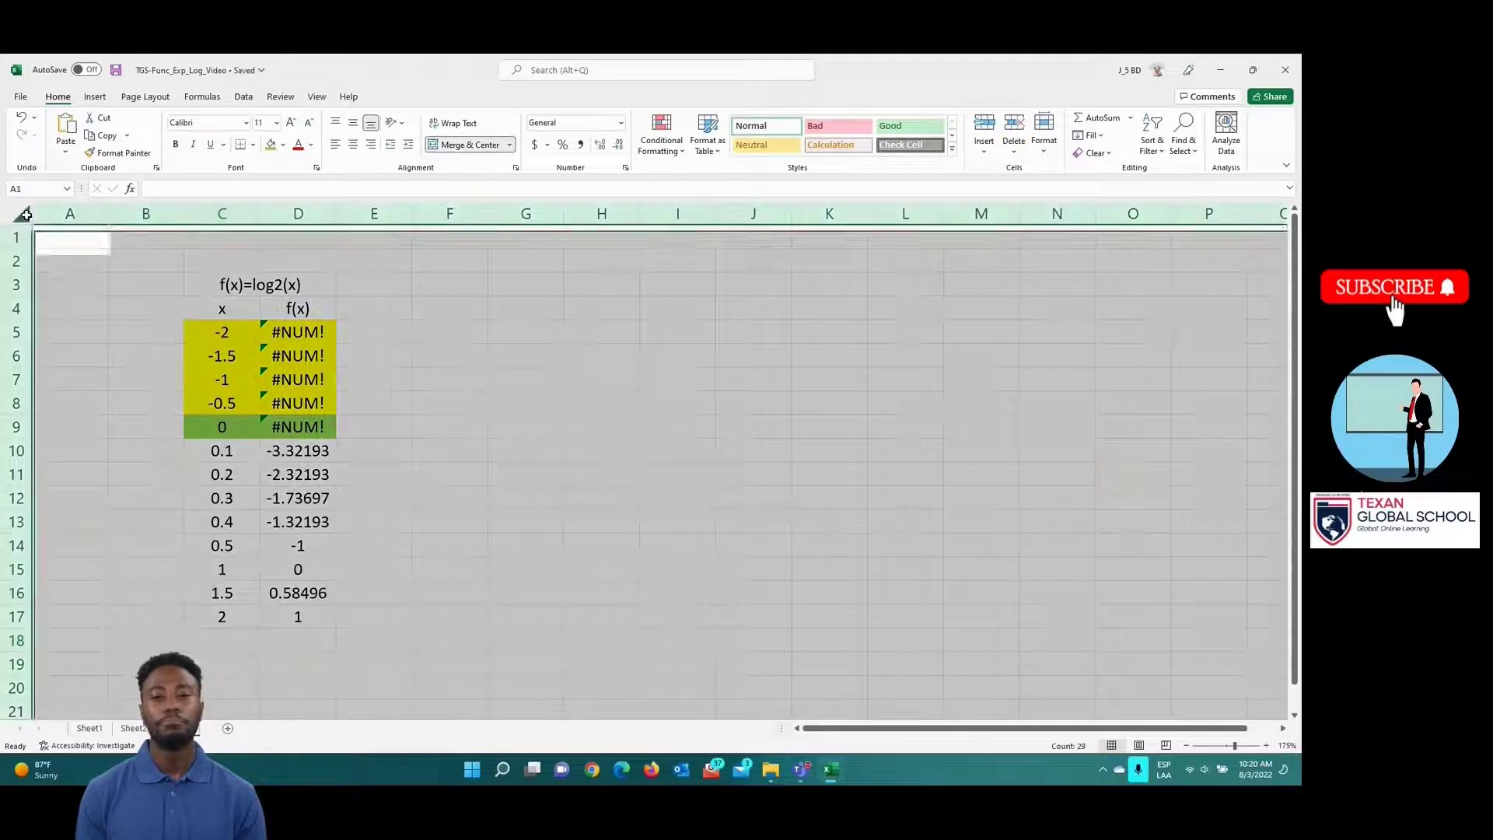
right_click(83, 268)
left_click(140, 439)
left_click_drag(248, 280, 841, 252)
left_click(690, 410)
left_click(633, 464)
left_click(871, 549)
Step: Give C3:D17 blue Outline and Inside borders and save the workbook
left_click_drag(246, 287, 298, 619)
right_click(282, 531)
left_click(362, 458)
left_click(269, 454)
left_click(289, 602)
left_click(374, 353)
left_click(410, 353)
left_click(457, 594)
left_click(574, 375)
left_click(115, 69)
Step: Chart C10:D17 as a Scatter with Smooth Lines and Markers beside the table
left_click_drag(220, 450, 298, 617)
left_click(95, 96)
left_click(627, 154)
left_click(660, 198)
left_click_drag(747, 324, 779, 282)
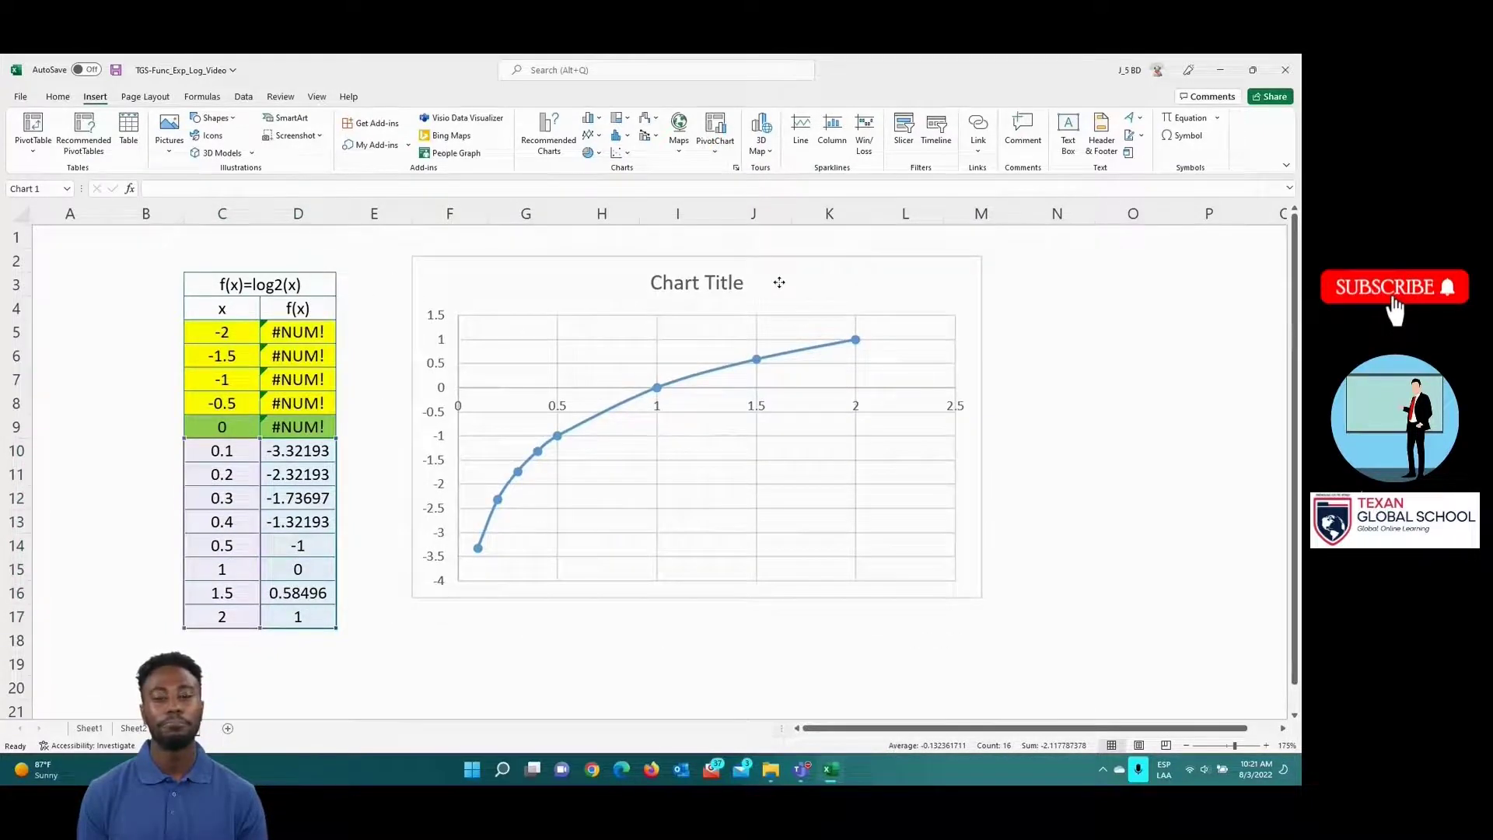
Step: Set the series name to C3 to title the chart f(x)=log2(x), then save
right_click(908, 296)
left_click(965, 456)
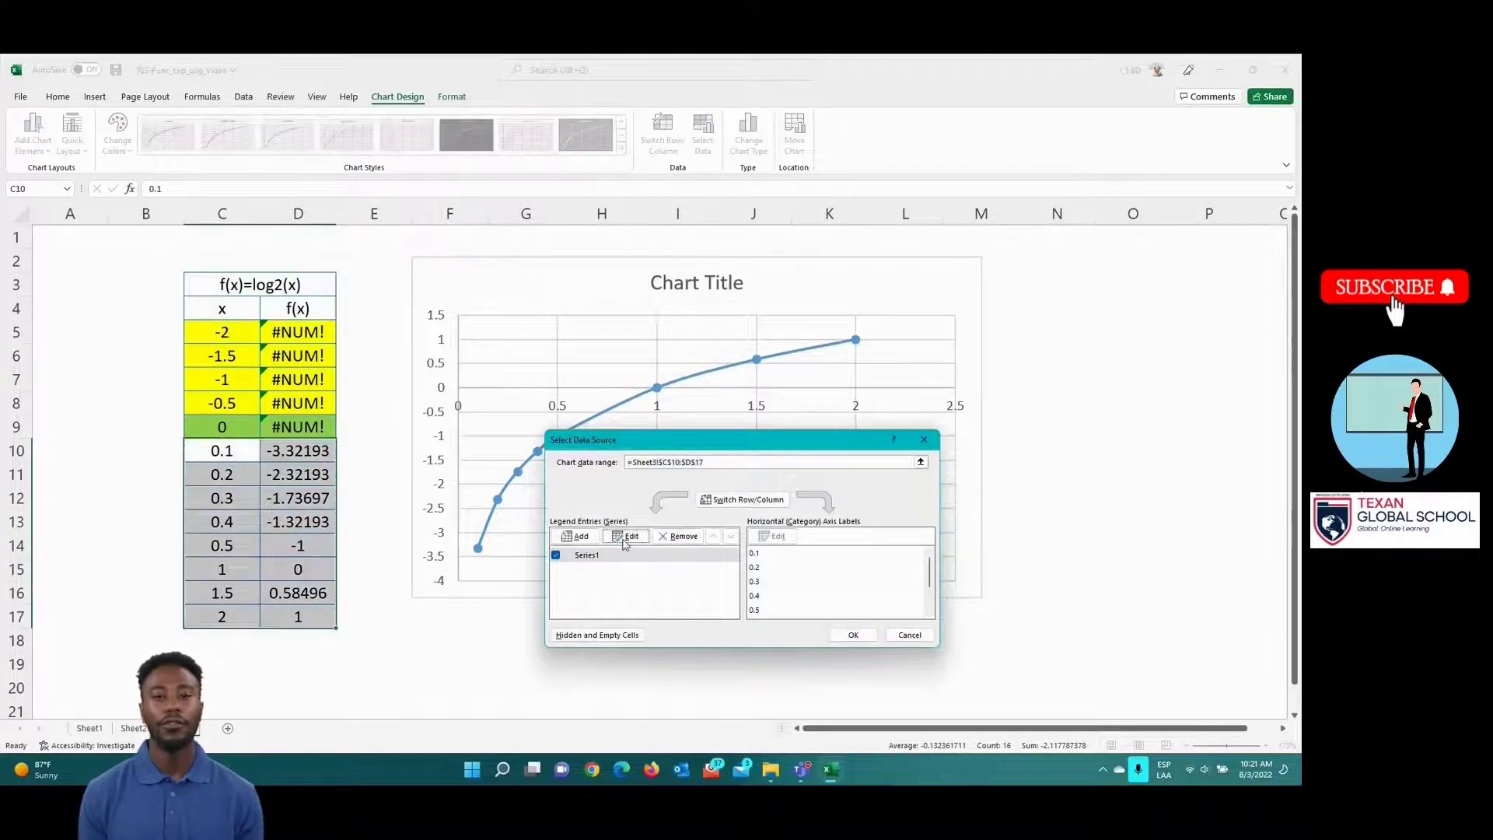
left_click(626, 535)
left_click(286, 280)
left_click(753, 594)
left_click(855, 633)
left_click(1085, 331)
left_click(51, 237)
left_click(115, 70)
Step: On a new sheet, enter title f(x)=Ln(x) in C3 and headers x and f(x) in C4:D4
left_click(228, 729)
scroll(248, 361, "up", 5, "ctrl")
left_click(240, 287)
type("f(x)=")
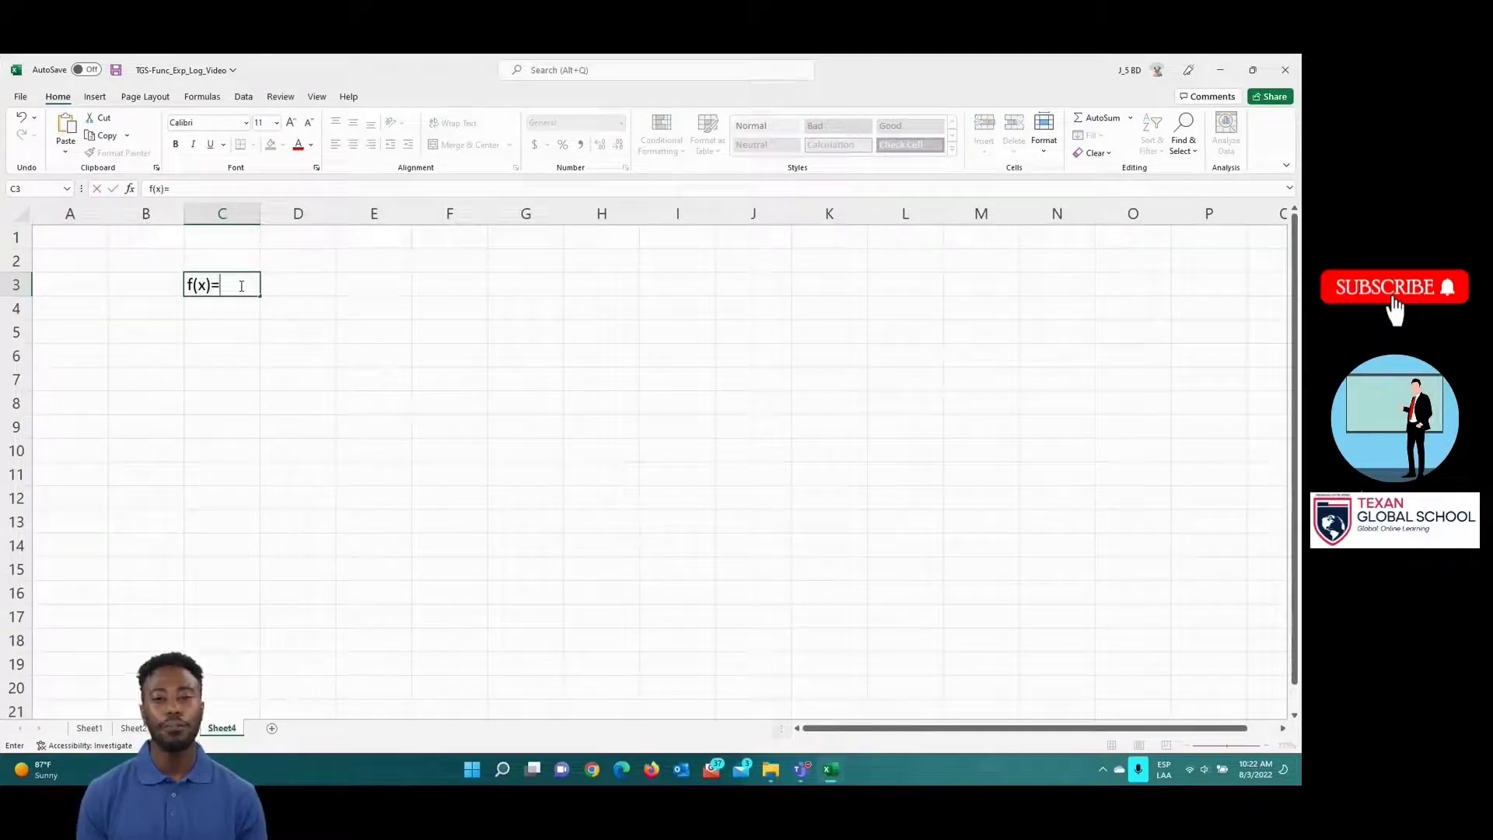
type("Ln(x)")
key("Return")
type("x")
key("Tab")
type("f")
key("Return")
Step: Fill C5:C12 with x values 0.1, 0.2, 0.3, 0.4, 0.5, 1, continuing the series to 2
key("Left")
type("0.1")
key("Return")
type("0.2")
key("Return")
type("0.3")
key("Return")
type("0.4")
key("Return")
type("0")
key("Return")
type("1")
key("Return")
key("Up")
key("Up")
key("shift+Down")
left_click_drag(263, 461, 265, 511)
Step: Merge and centre the f(x)=Ln(x) title across C3:D3
left_click(239, 317)
left_click_drag(233, 285, 267, 499)
left_click(467, 145)
Step: Centre the Ln table's x values and headers
left_click(353, 144)
left_click(353, 145)
left_click_drag(94, 238, 140, 292)
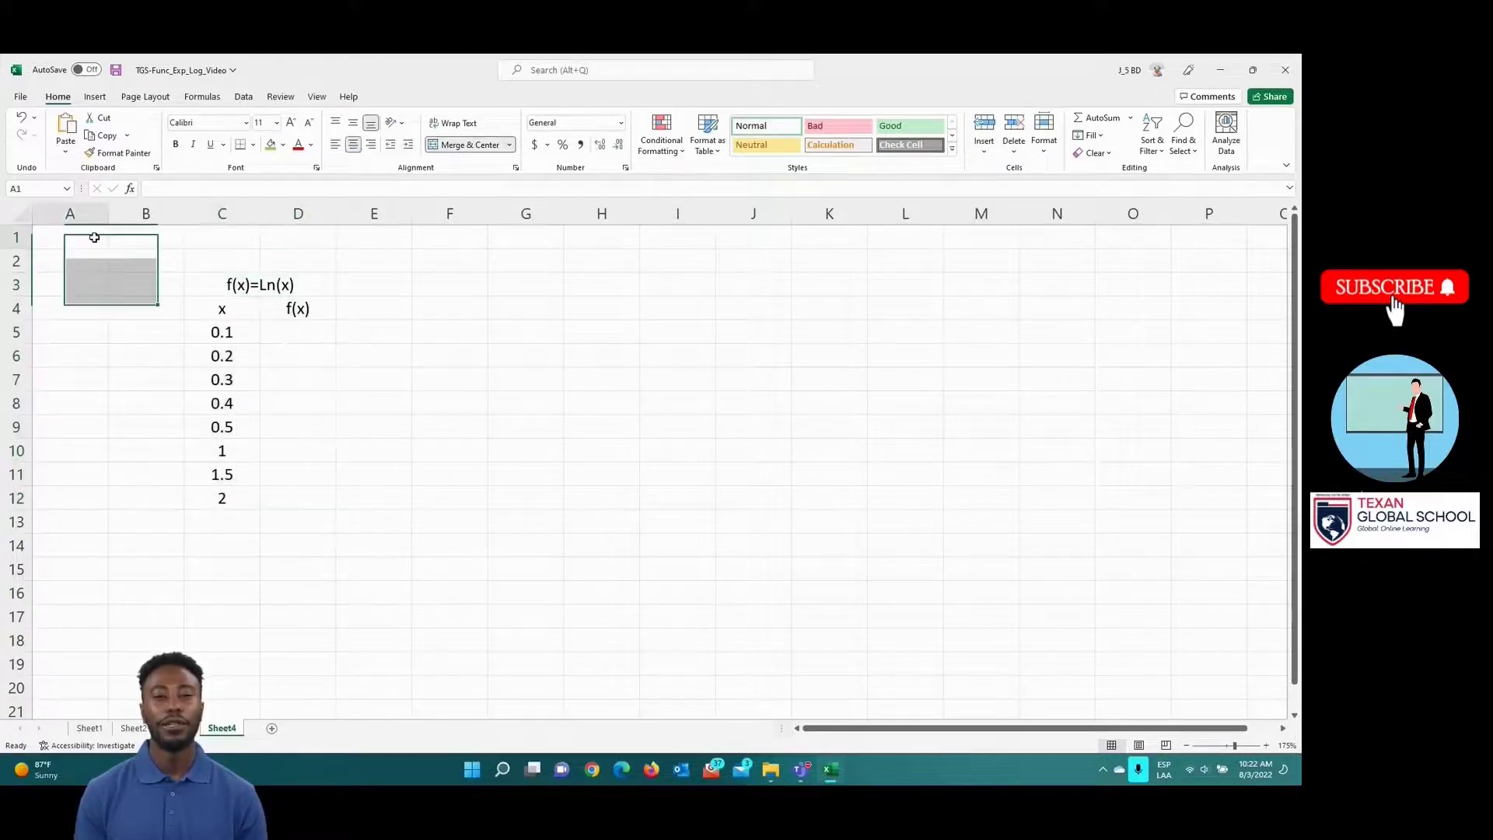
Step: Hide the sheet's gridlines by applying sheet-wide borders in a chosen colour through Format Cells
left_click(94, 237)
key("ctrl+a")
right_click(95, 263)
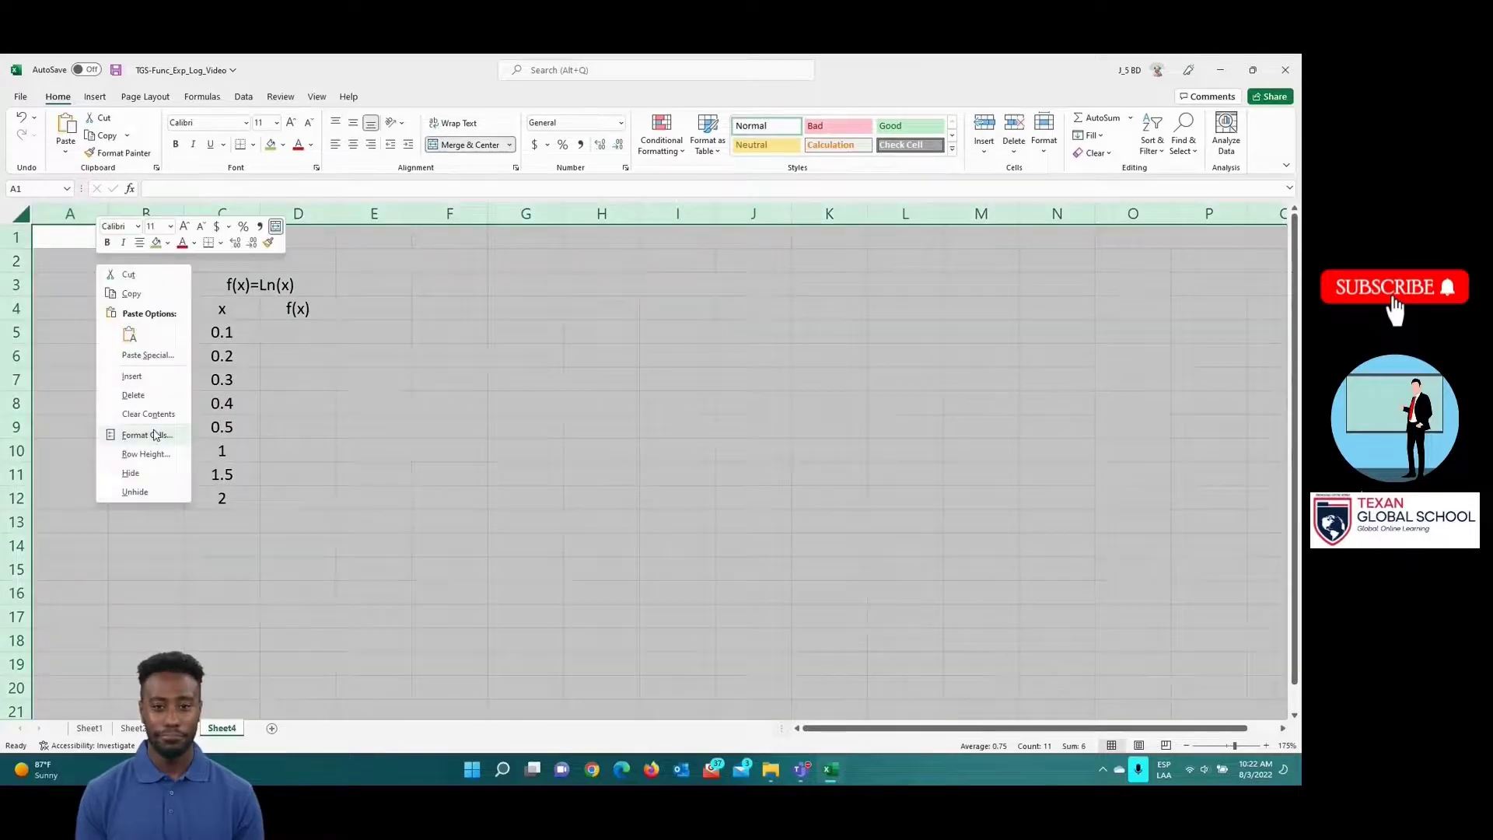
left_click(153, 435)
left_click_drag(268, 273, 800, 266)
left_click(630, 429)
left_click(770, 339)
left_click(811, 569)
left_click(550, 407)
Step: In Format Cells for the table C3:D12, choose blue as the border colour
left_click_drag(280, 289, 236, 490)
right_click(270, 352)
left_click(362, 684)
left_click(272, 594)
left_click(284, 559)
Step: Apply blue inside borders to the Ln table C3:D12
left_click(403, 509)
left_click(453, 734)
left_click(524, 327)
Step: Enter =LN(C5) in D5 via Insert Function, giving -2.30259
left_click(328, 328)
type("=")
key("Escape")
left_click(130, 189)
left_click(642, 511)
left_click(797, 627)
left_click(247, 336)
left_click(850, 576)
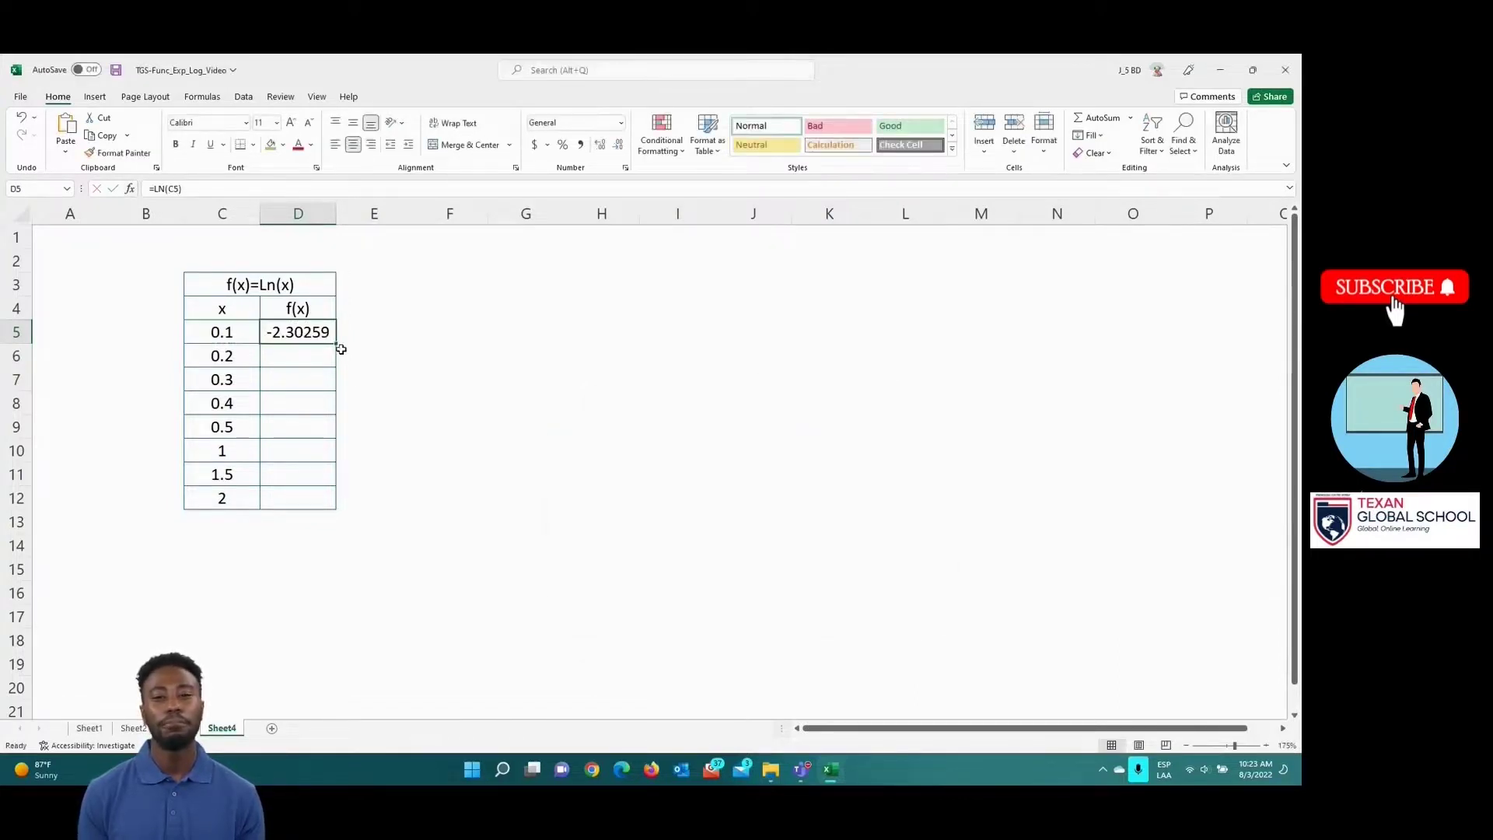
Step: Fill the LN formula down to D12 and plot C5:D12 as a smooth-line scatter chart with markers beside the table
left_click_drag(338, 343, 343, 507)
left_click_drag(222, 332, 285, 492)
left_click(93, 97)
left_click(619, 153)
left_click(664, 201)
left_click_drag(760, 337, 782, 269)
Step: Name the chart series from C3 so it's titled f(x)=Ln(x), then save the workbook
right_click(938, 264)
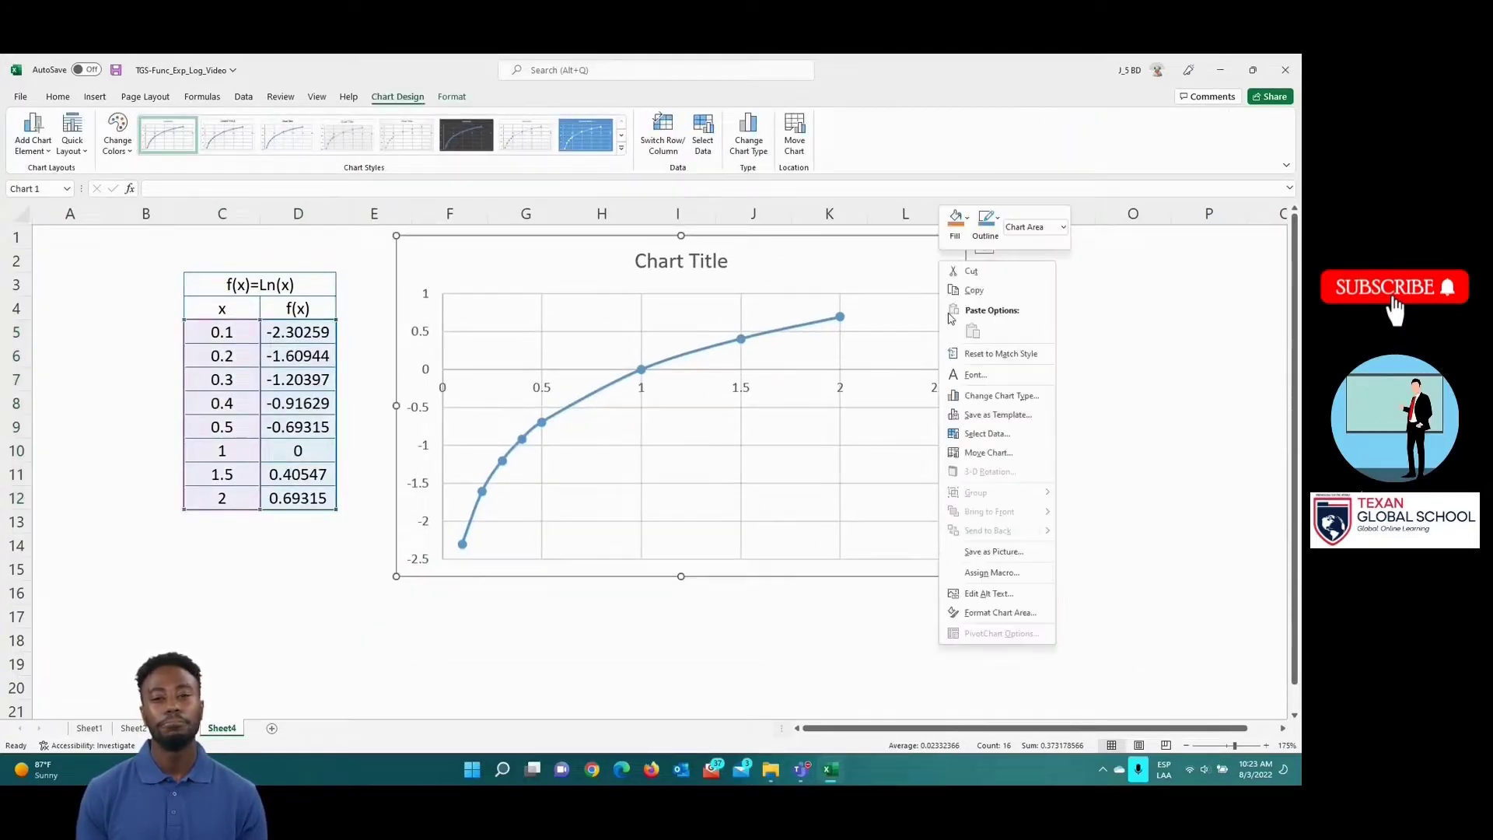
left_click(988, 434)
left_click(647, 536)
left_click(315, 284)
left_click(763, 591)
left_click(854, 634)
left_click(1098, 305)
left_click(116, 70)
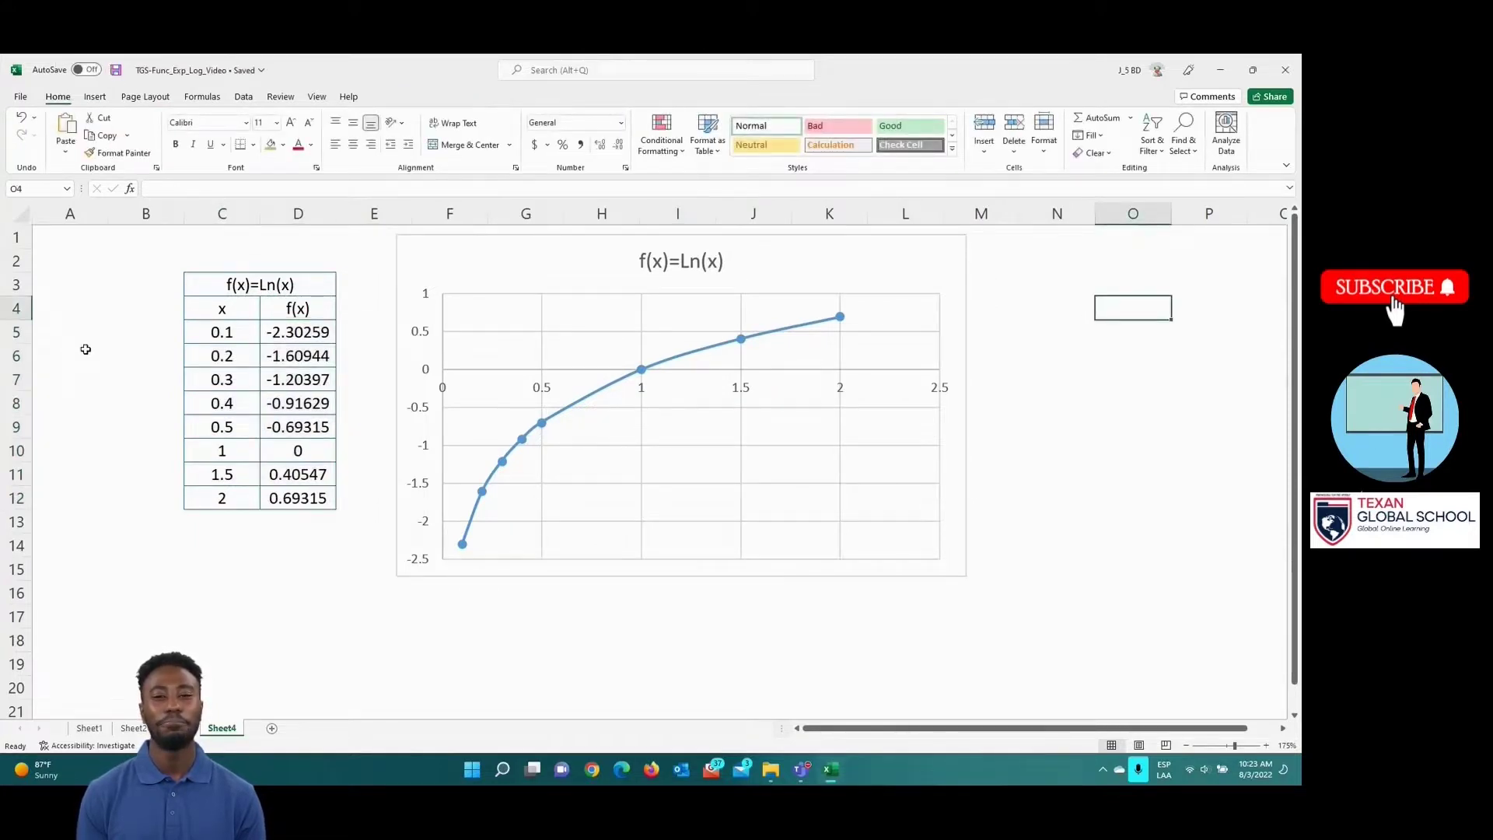
left_click(83, 242)
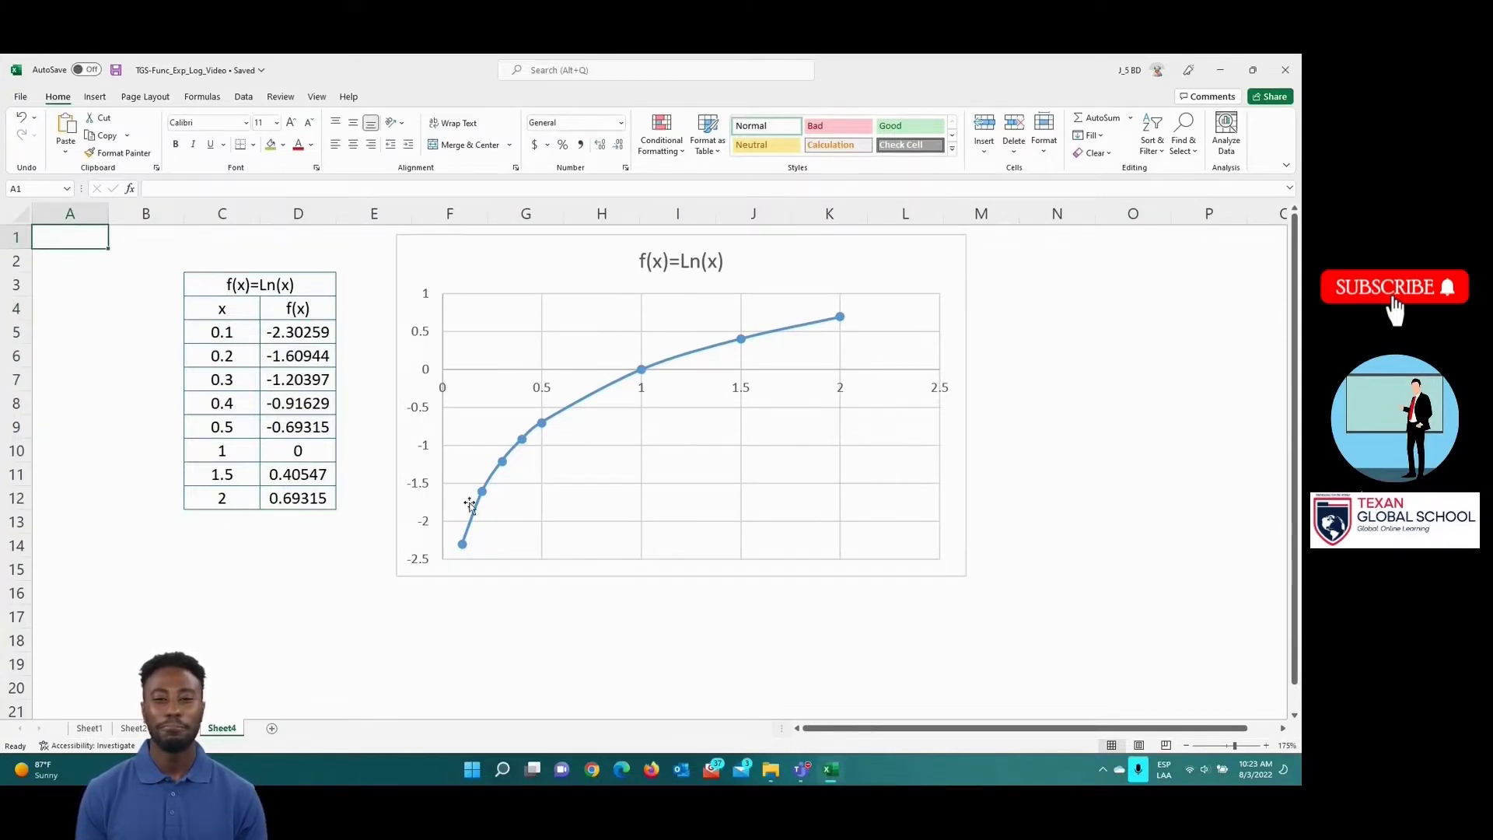